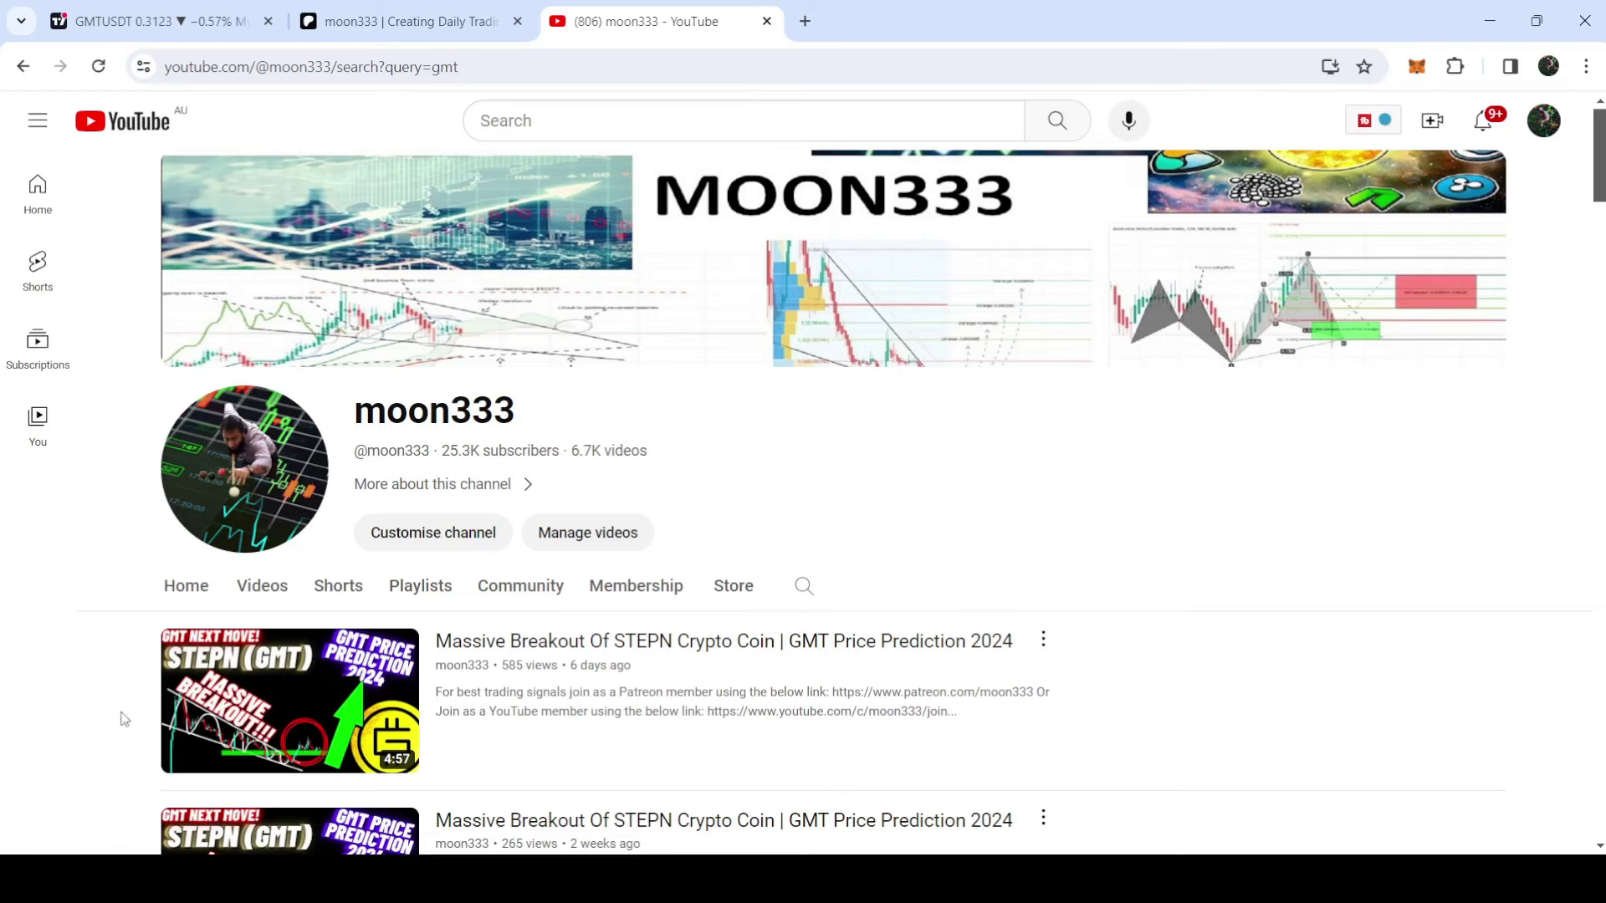
- On the GMTUSDT weekly chart, draw a falling trendline from the late-2022 highs to past the red zone
click(151, 21)
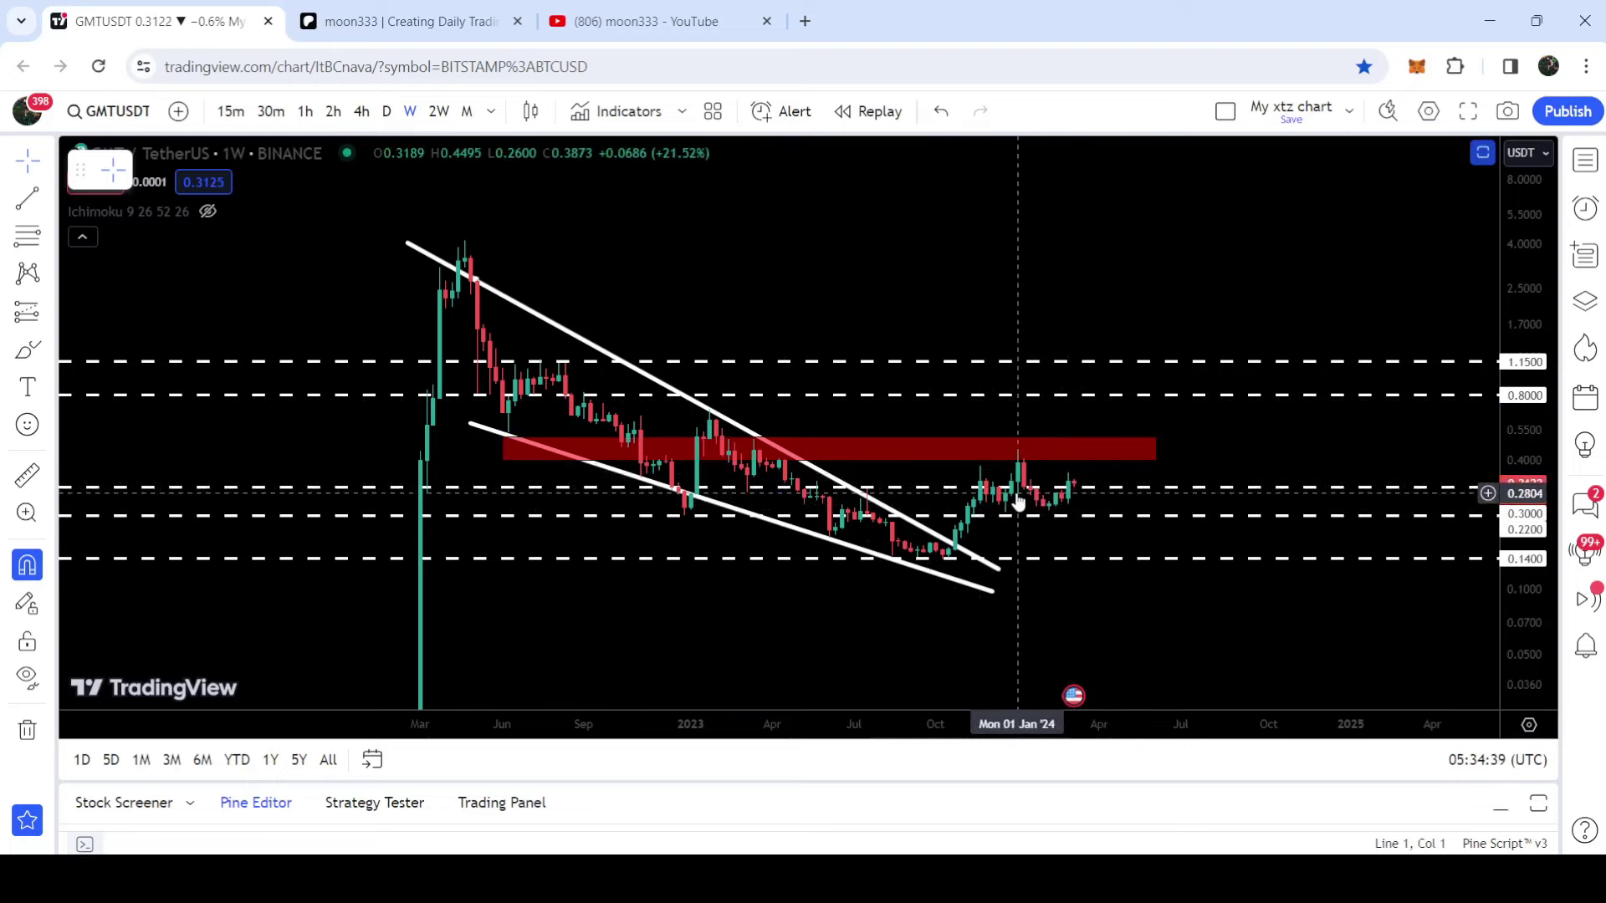
click(23, 201)
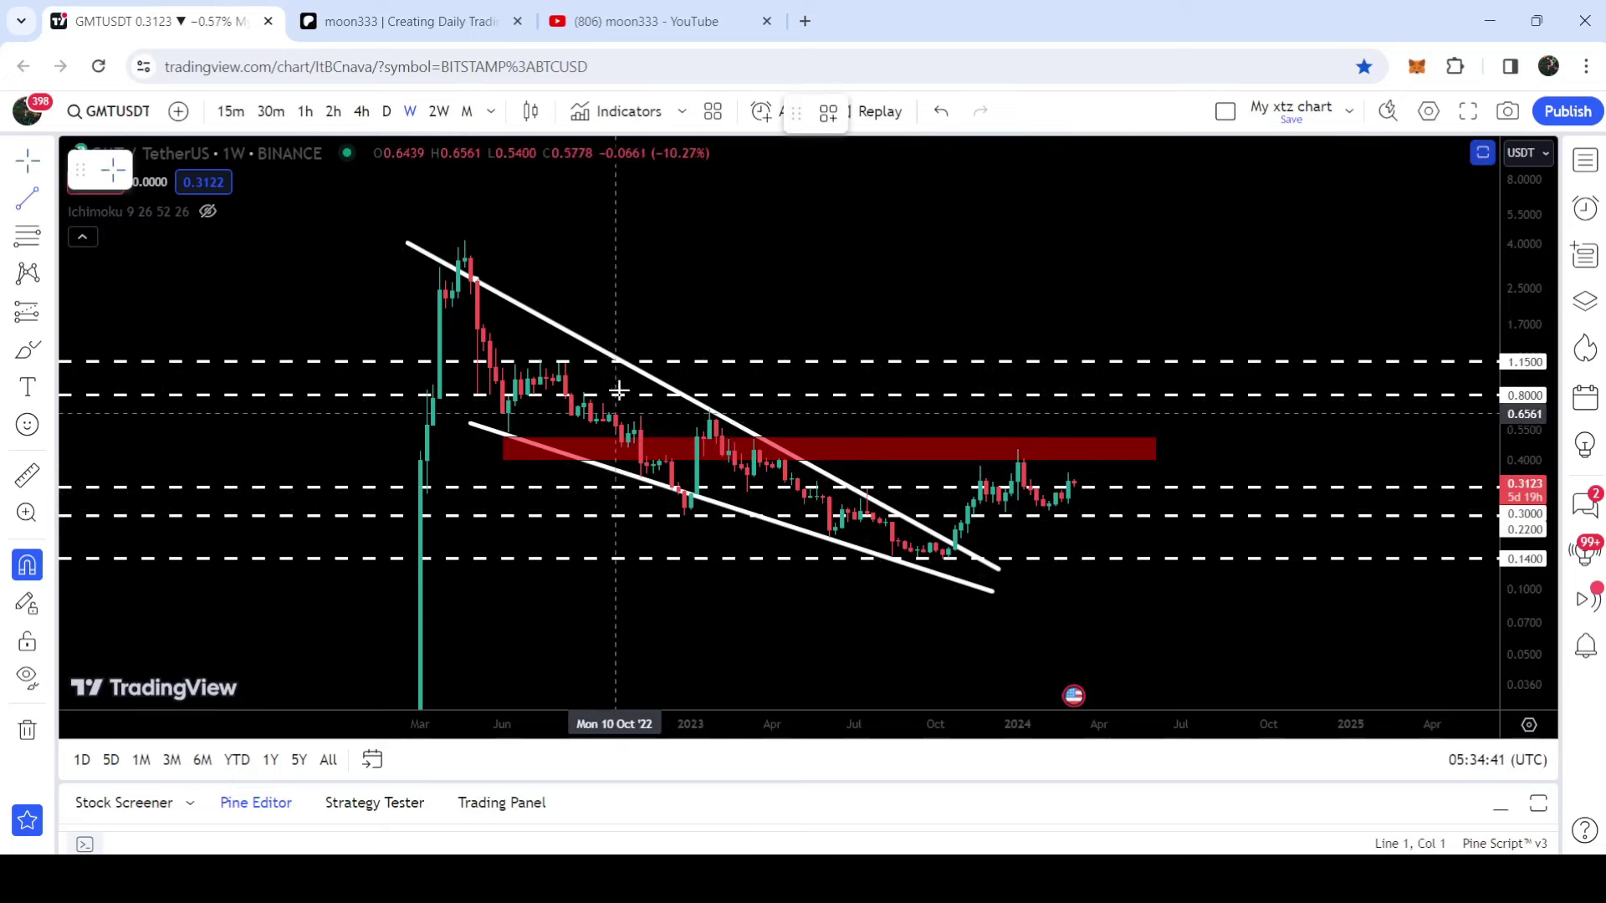
click(588, 395)
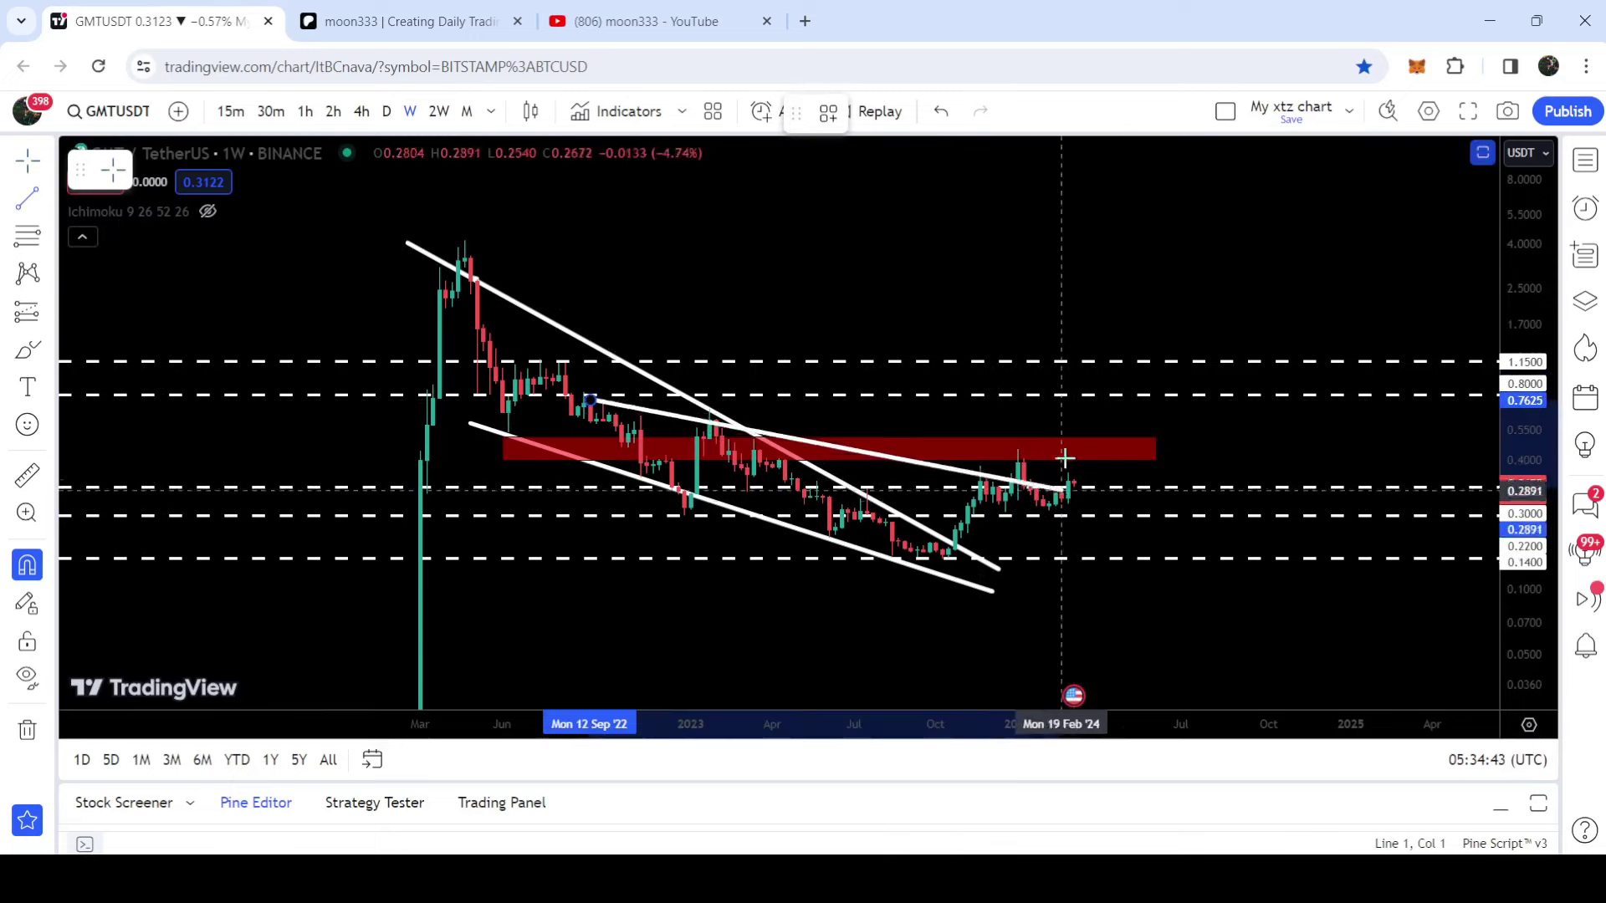
click(1235, 481)
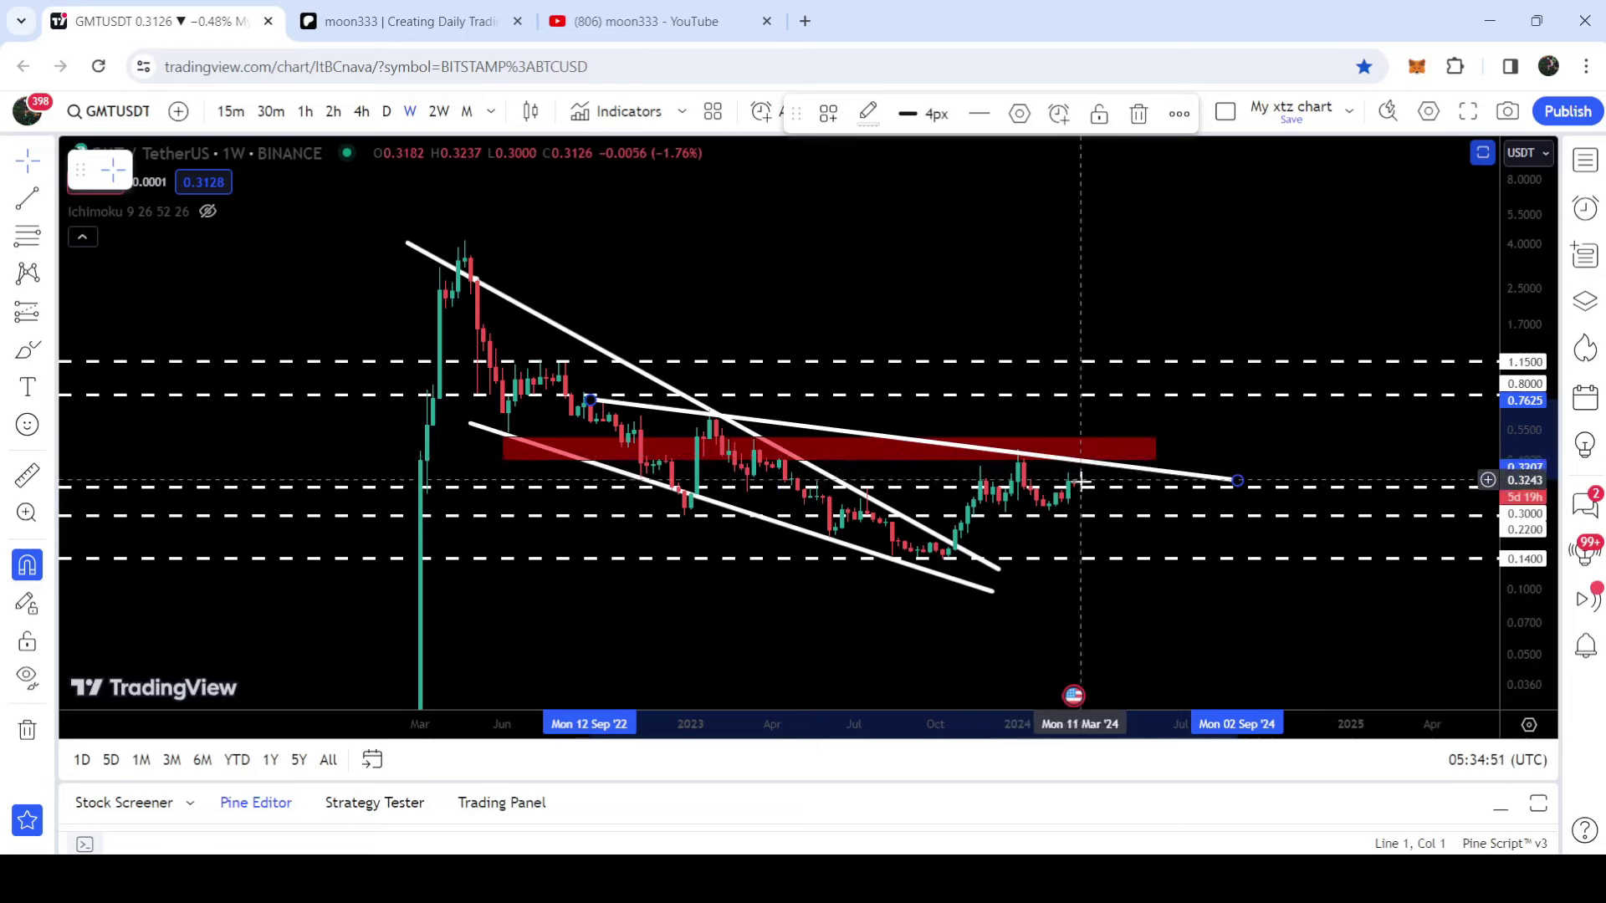
- Draw a rising trendline from the mid-2023 low toward April 2024, then deselect it
click(38, 203)
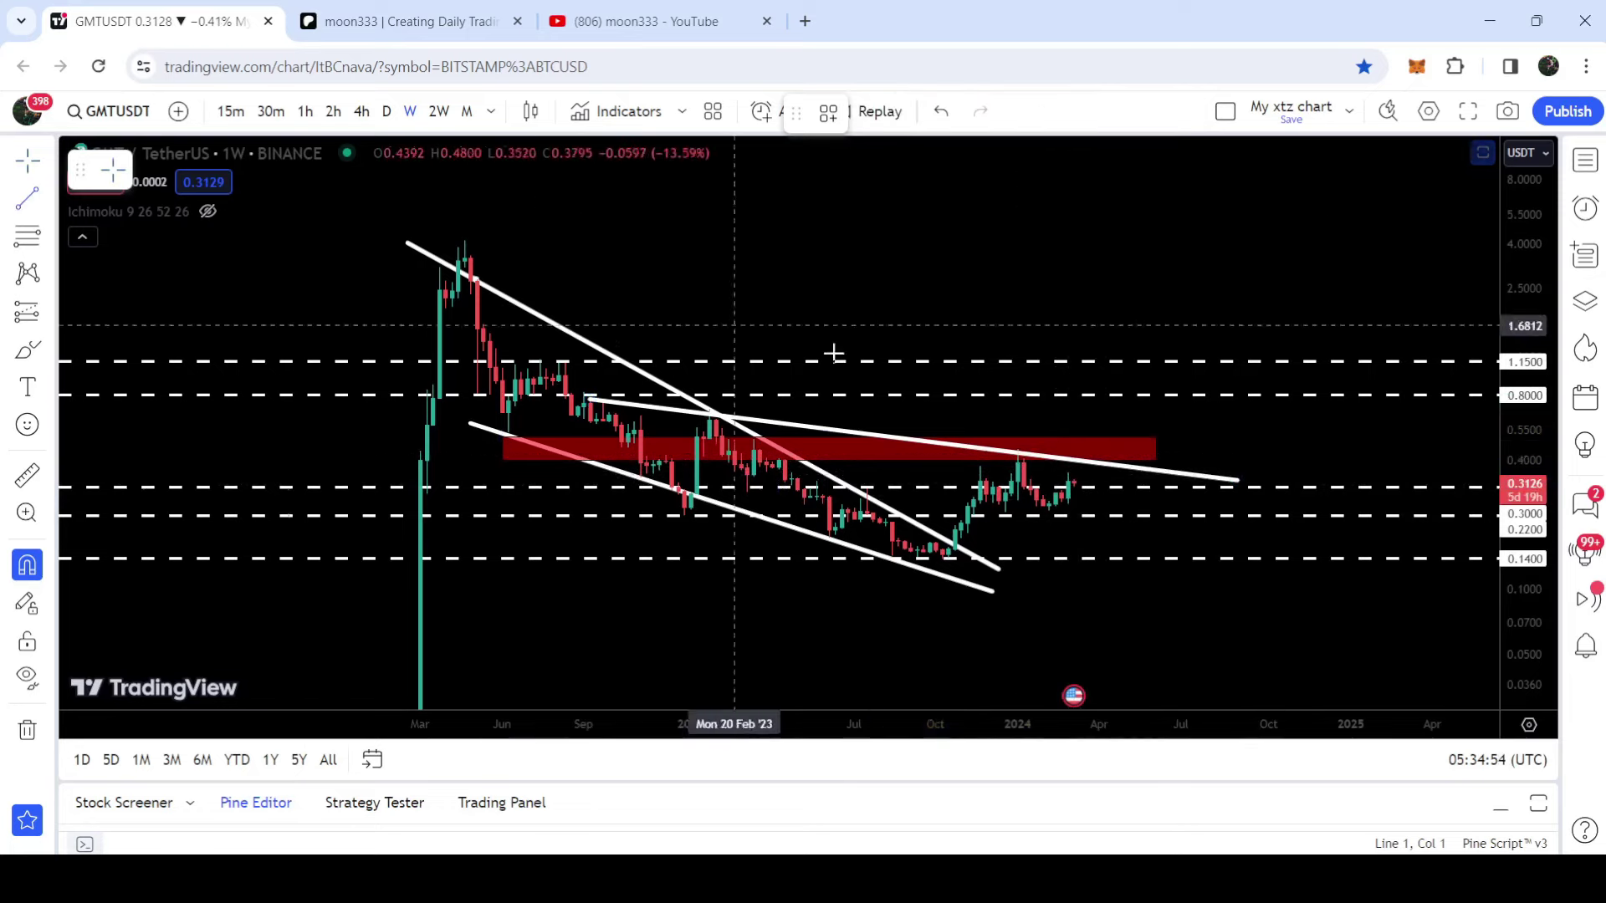
click(841, 503)
click(1118, 418)
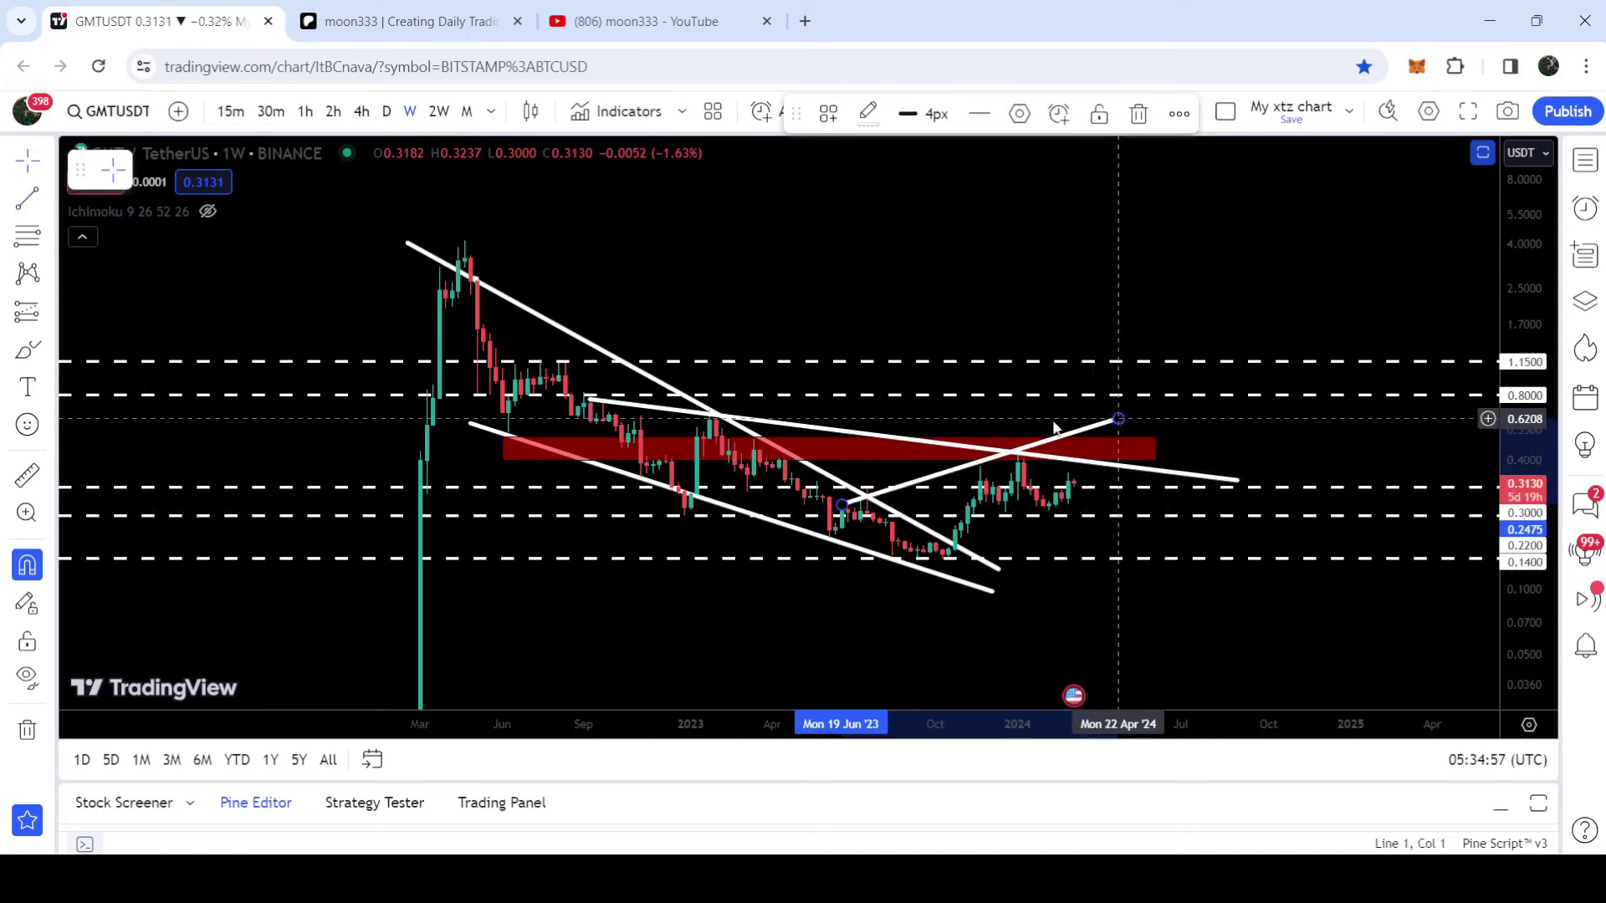
click(27, 355)
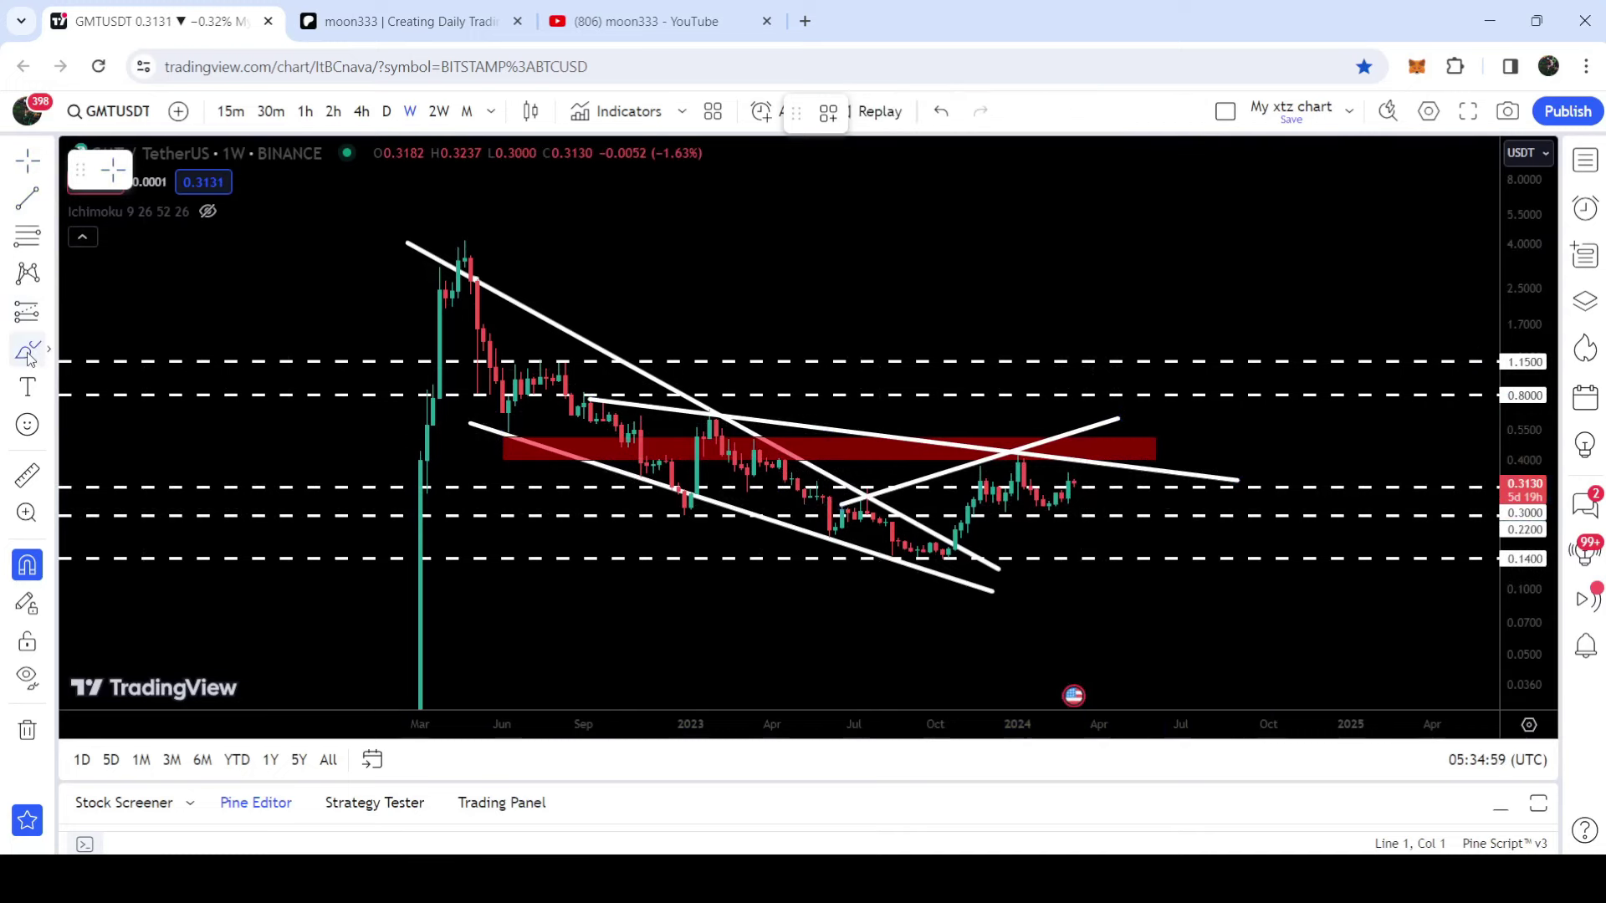
- Brush a curved projection from the 2023 lows into the red zone, discarding a trial upward arrow
mouse_move(711, 439)
mouse_down()
mouse_move(782, 510)
mouse_move(942, 575)
mouse_move(992, 504)
mouse_move(1076, 521)
mouse_move(1124, 446)
mouse_up()
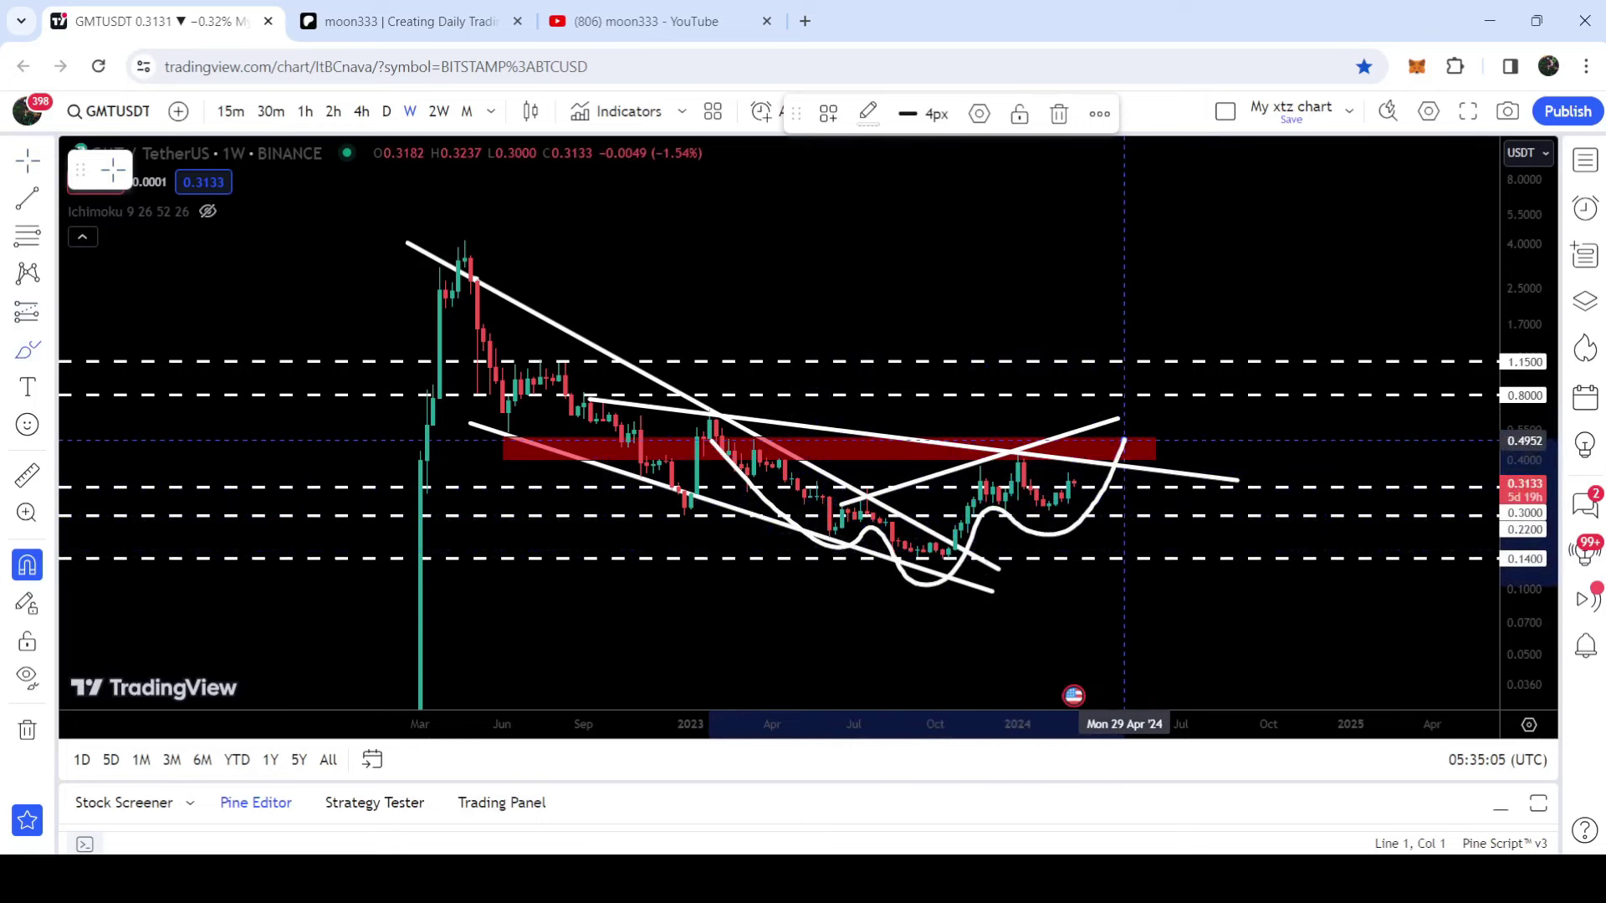
drag(1060, 401, 1117, 254)
mouse_move(1061, 340)
mouse_down()
mouse_move(1055, 393)
mouse_move(1098, 385)
mouse_up()
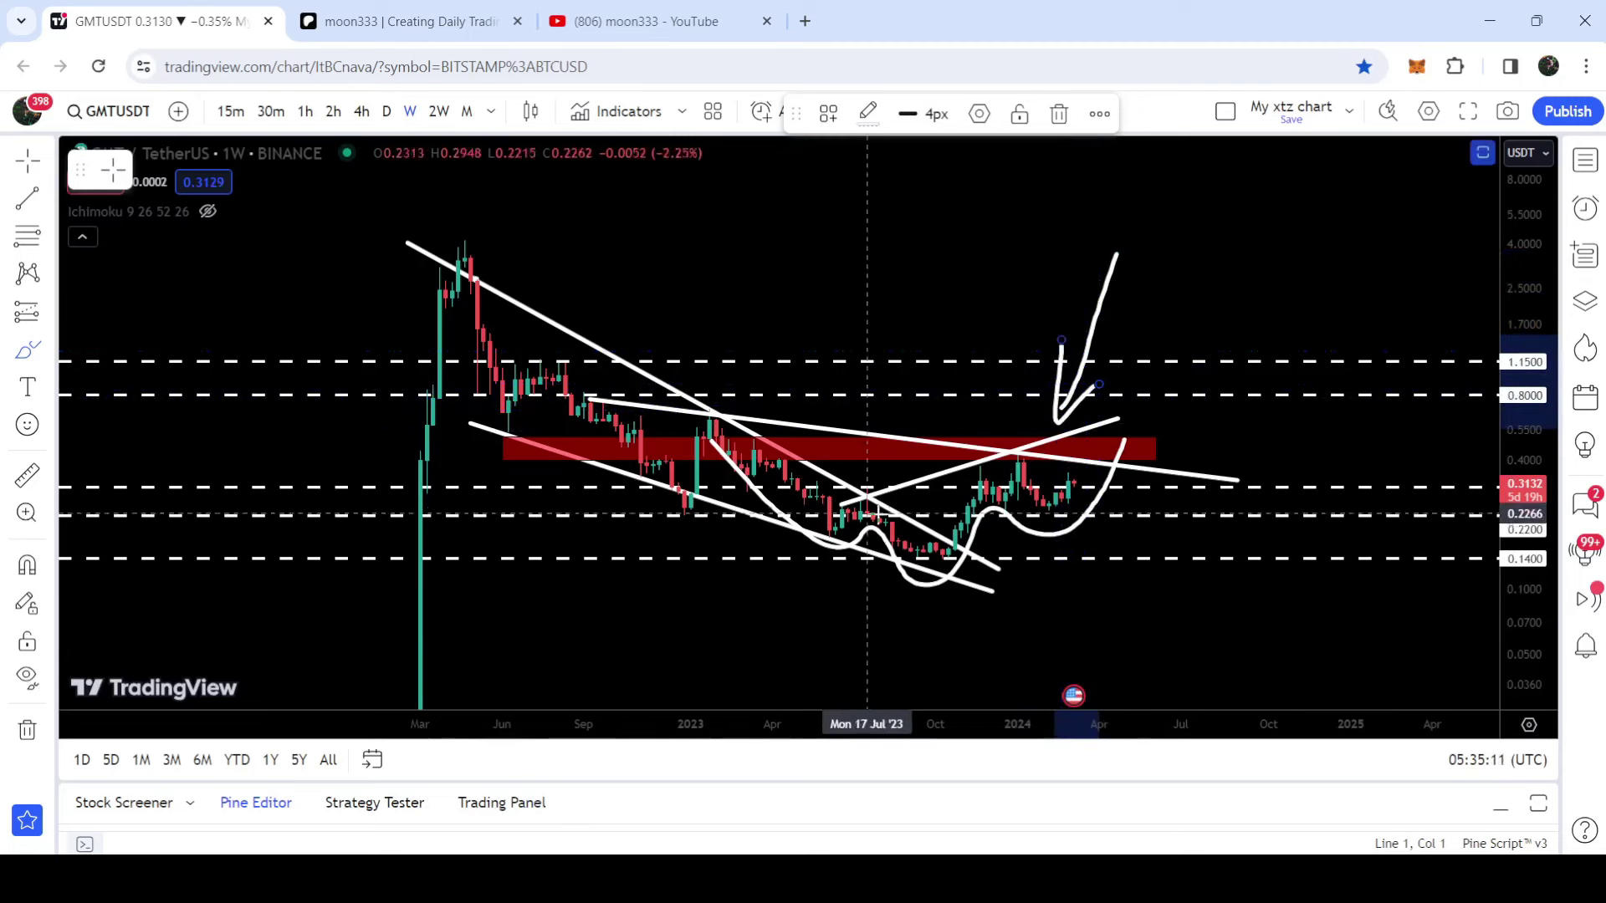
key(ctrl+z)
key(ctrl+z)
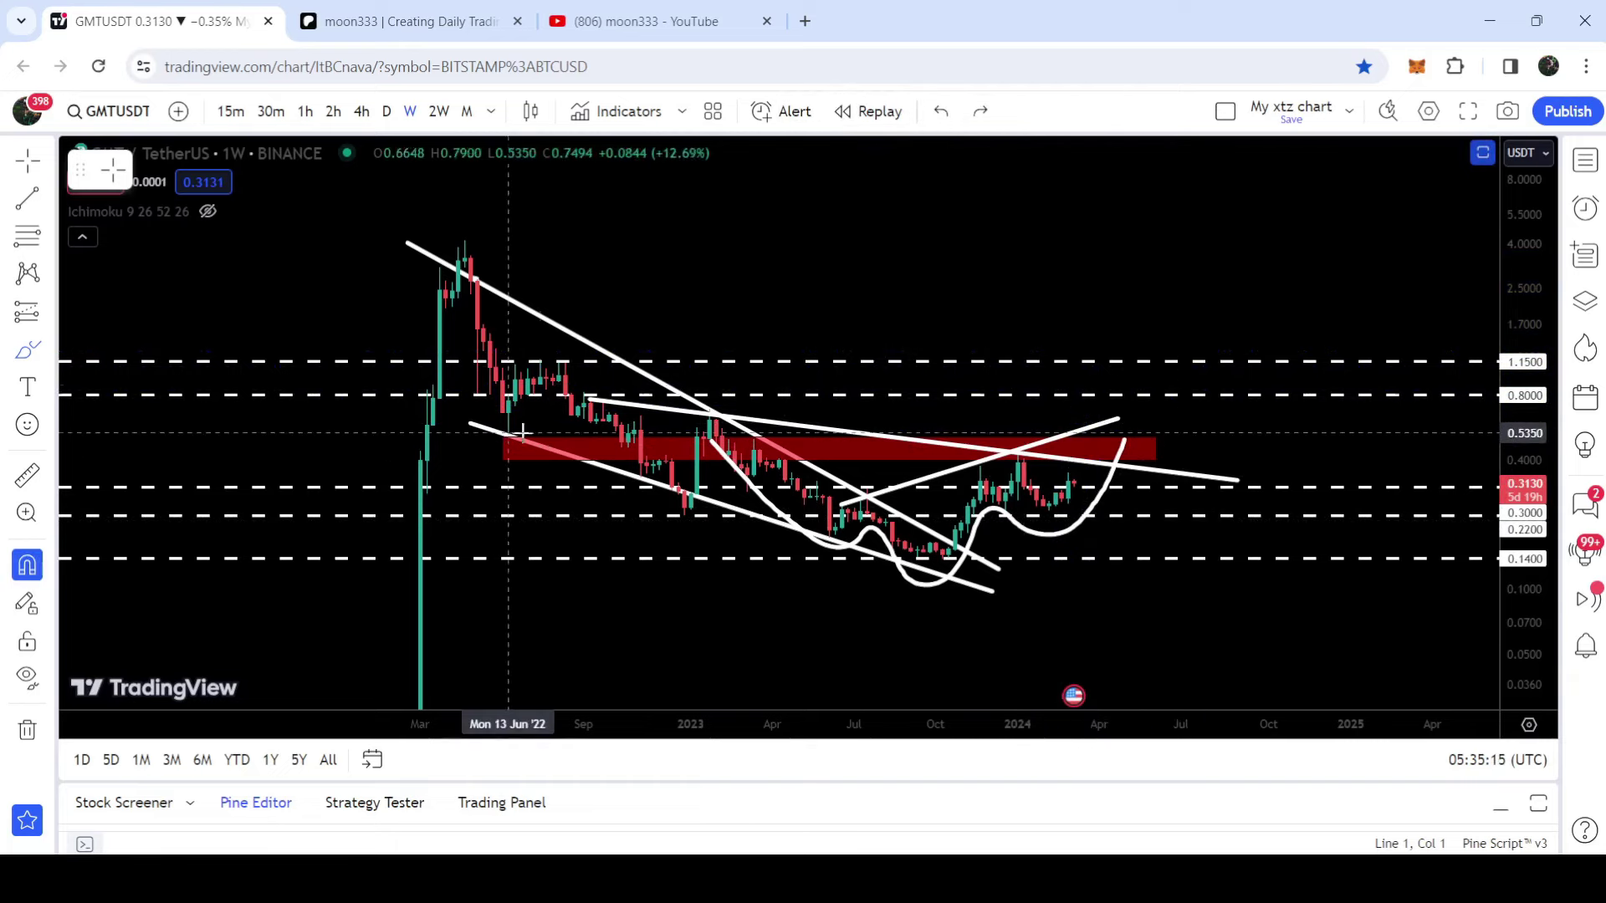
key(ctrl)
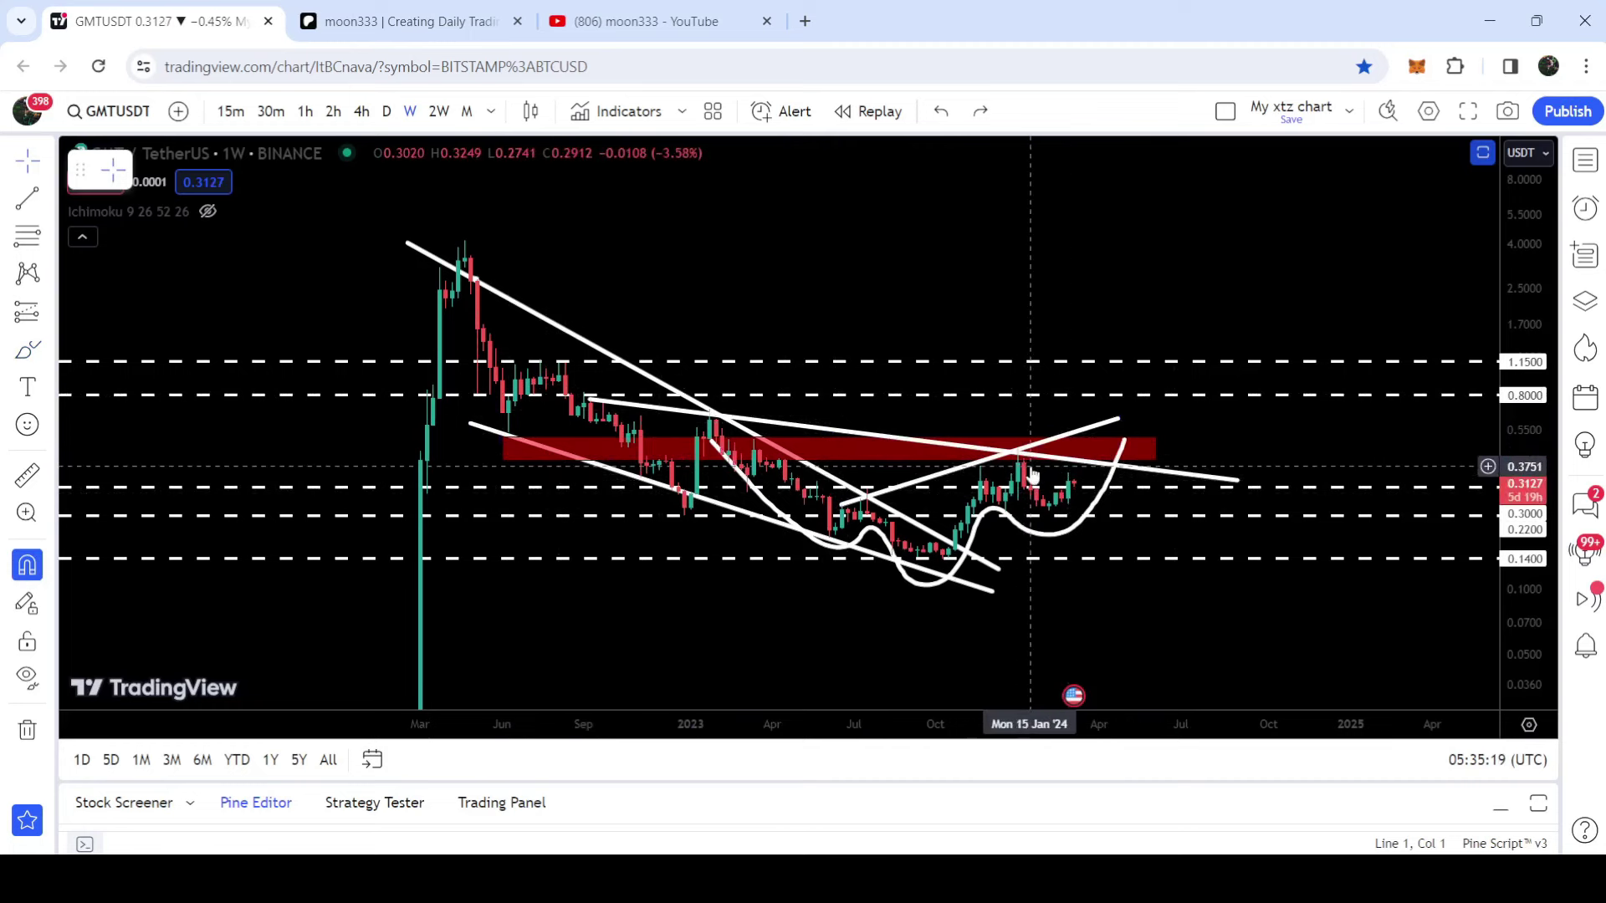
- Select, then deselect, the red resistance zone, and unhide the Ichimoku indicator
click(1153, 450)
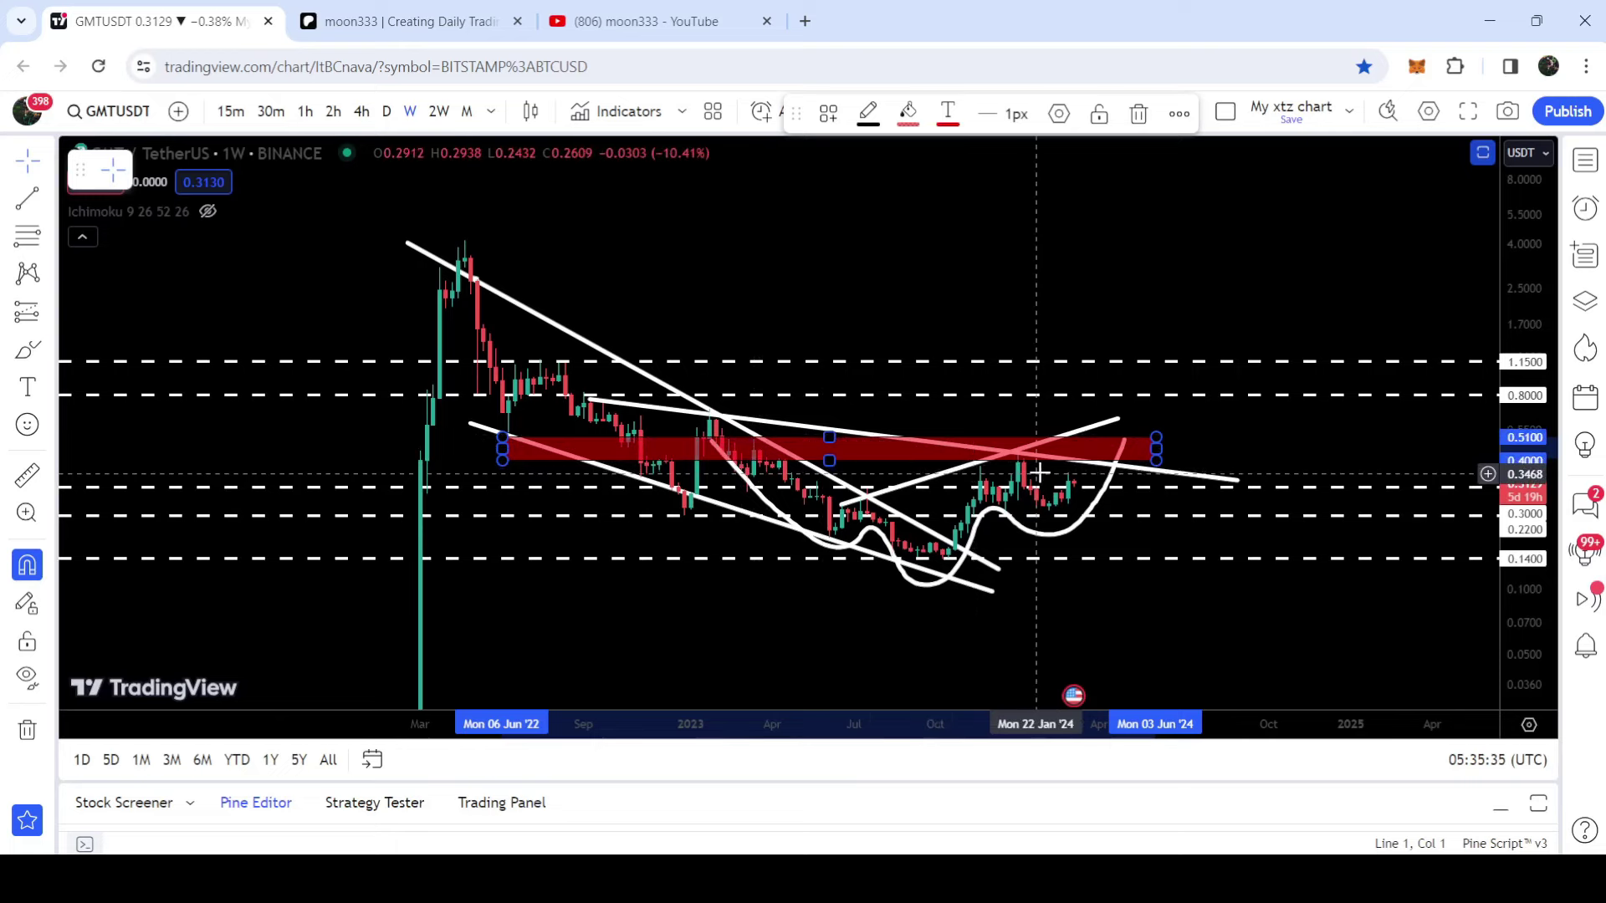
click(889, 276)
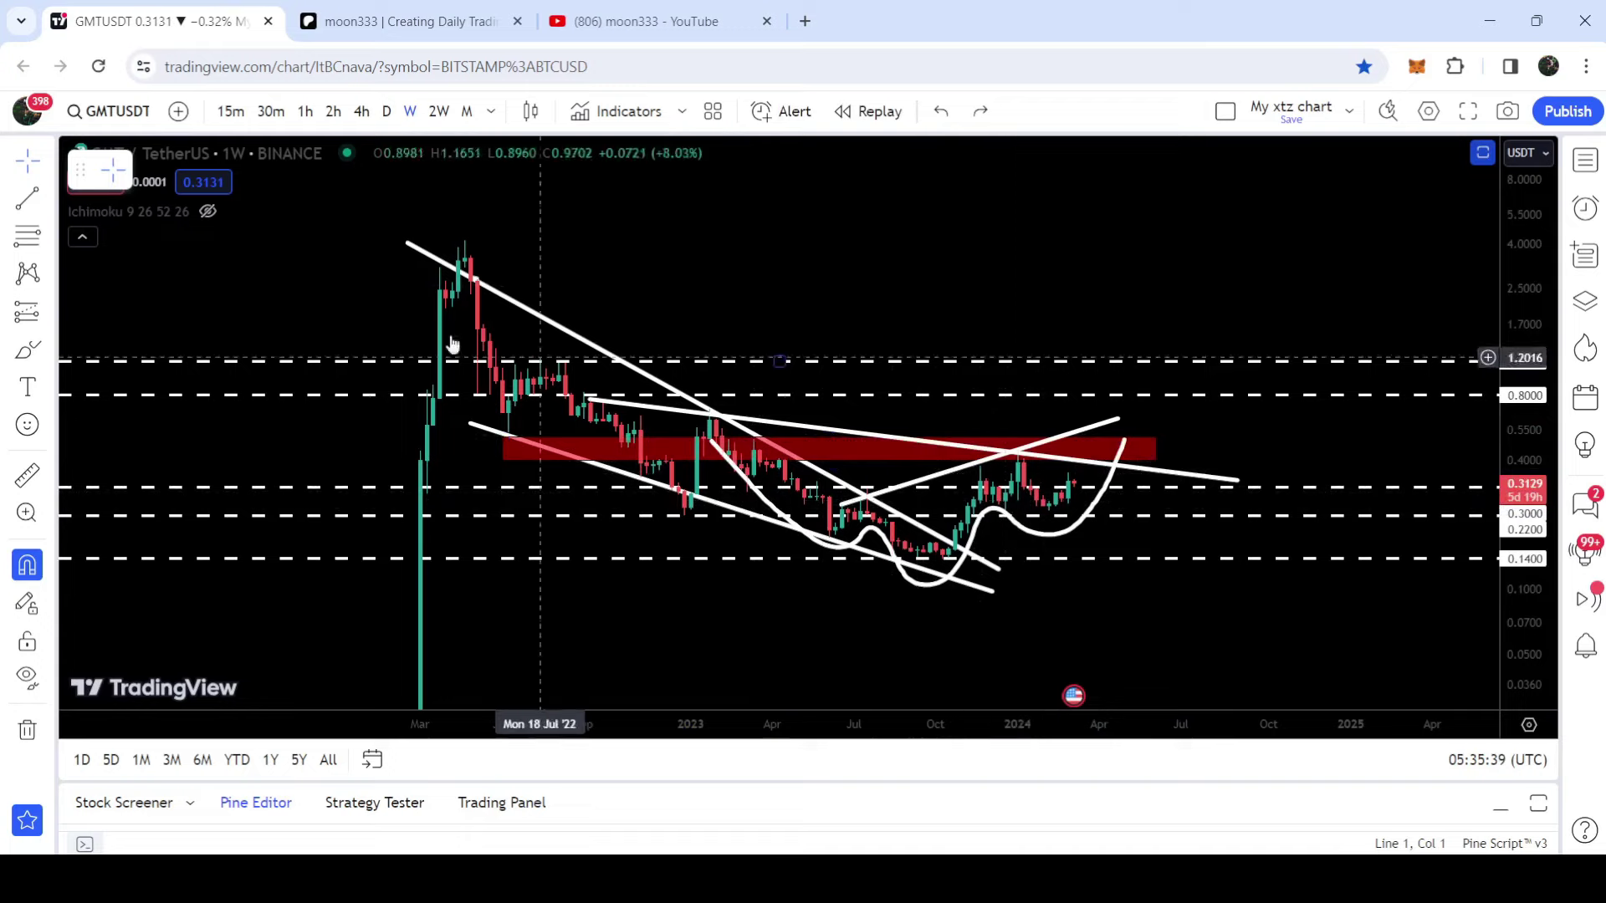
click(208, 214)
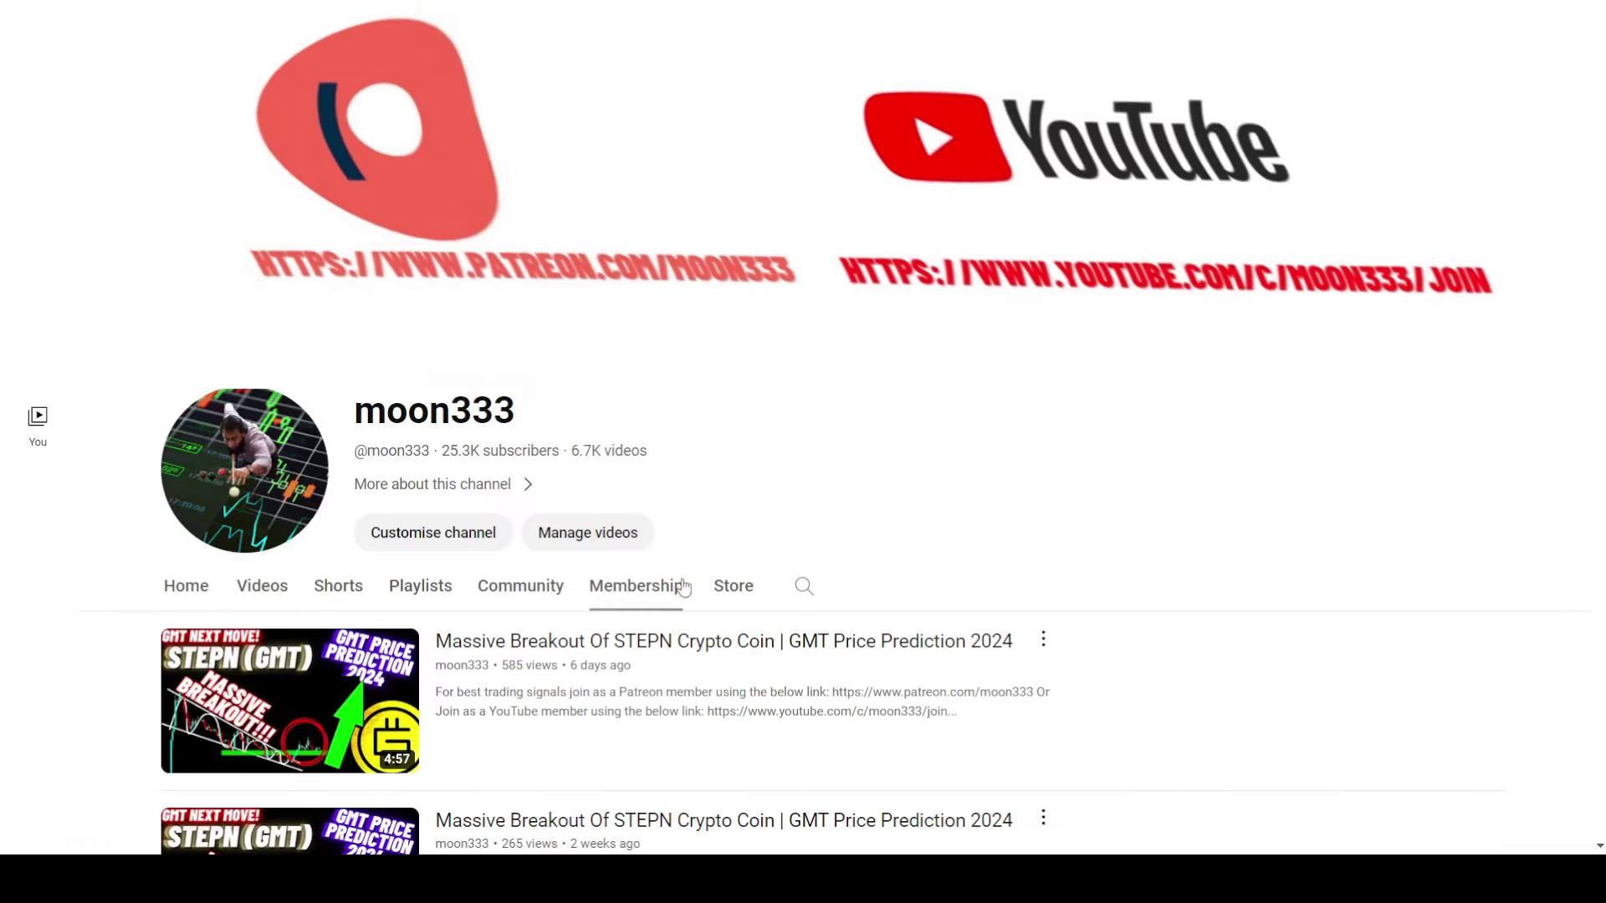
- Scroll through the members-only posts, past the Arweave and Hedera signals and the monthly reports
scroll(1162, 442, down, 8)
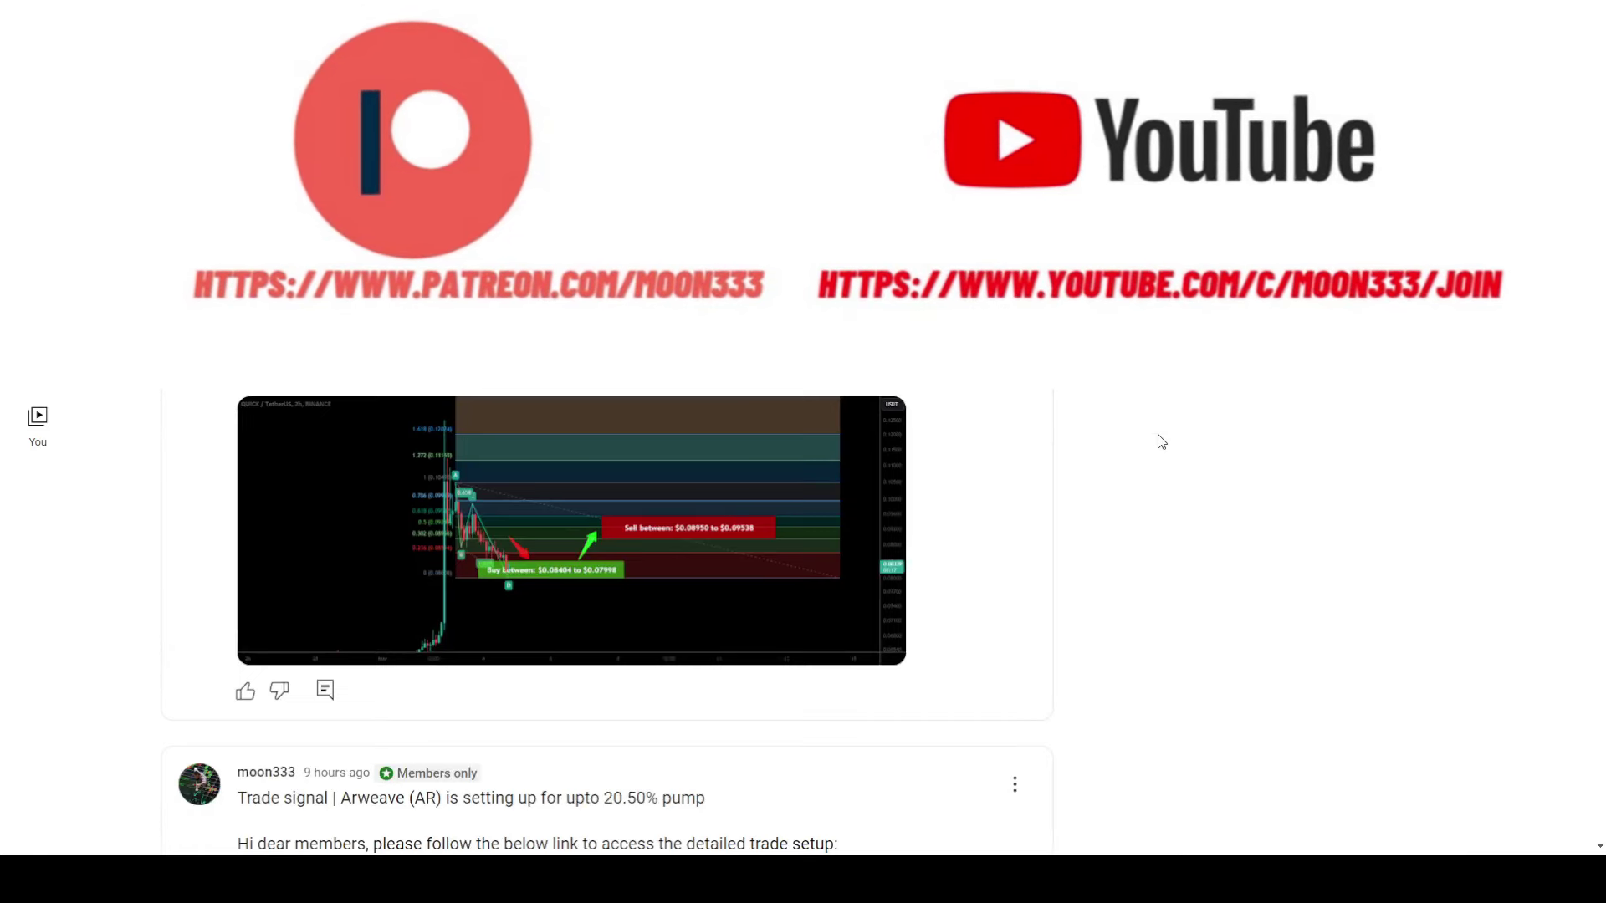
scroll(1162, 442, down, 6)
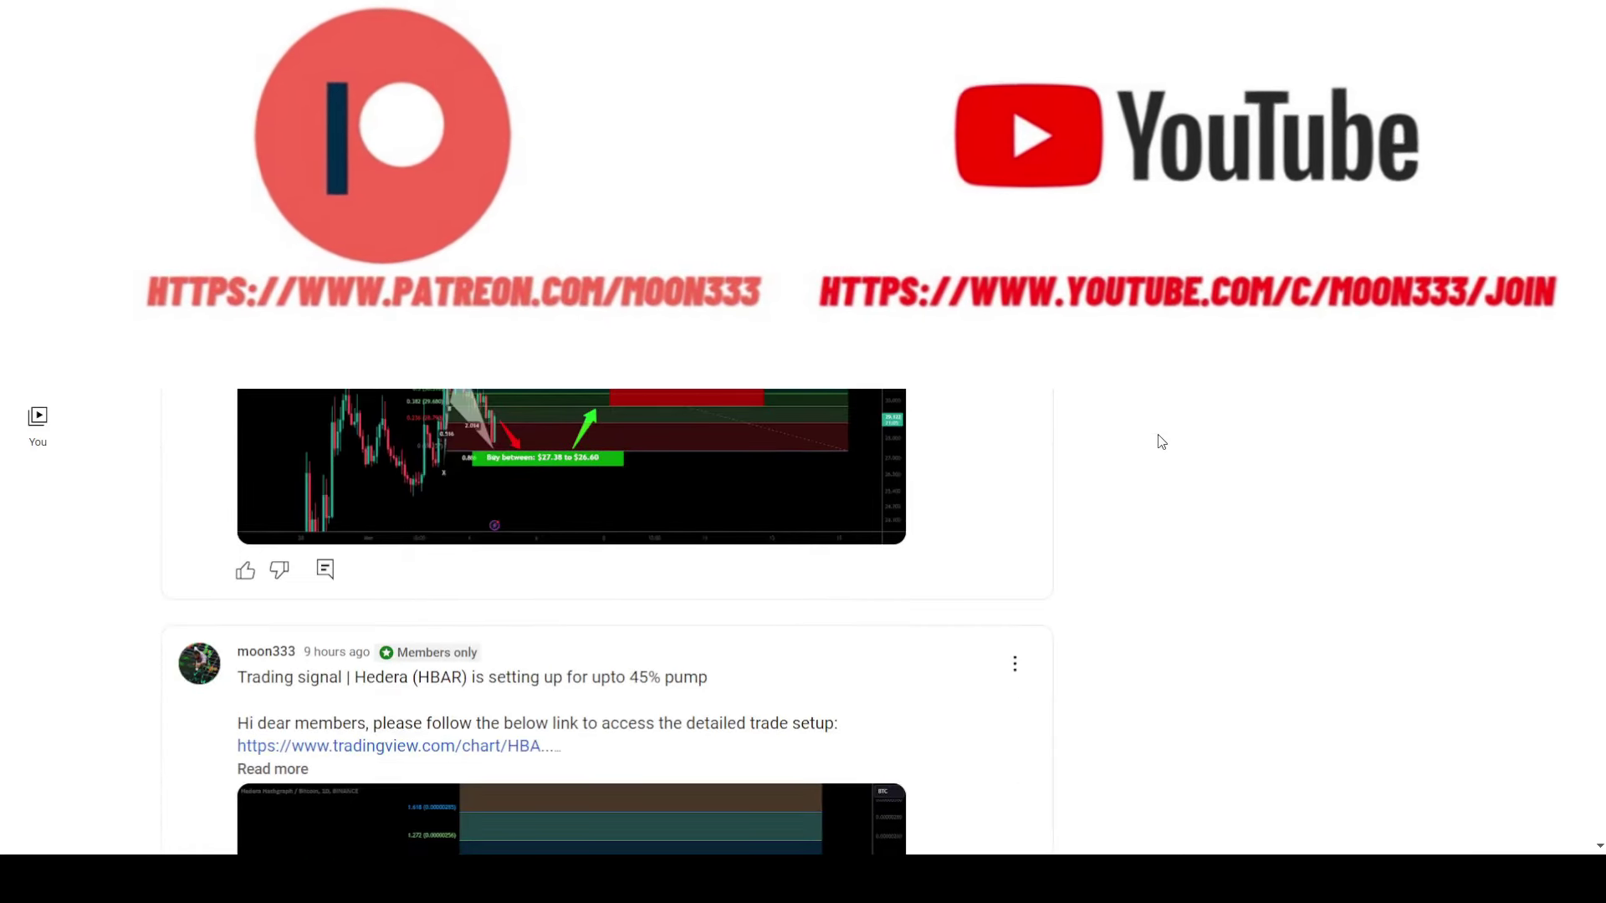
scroll(1110, 637, down, 3)
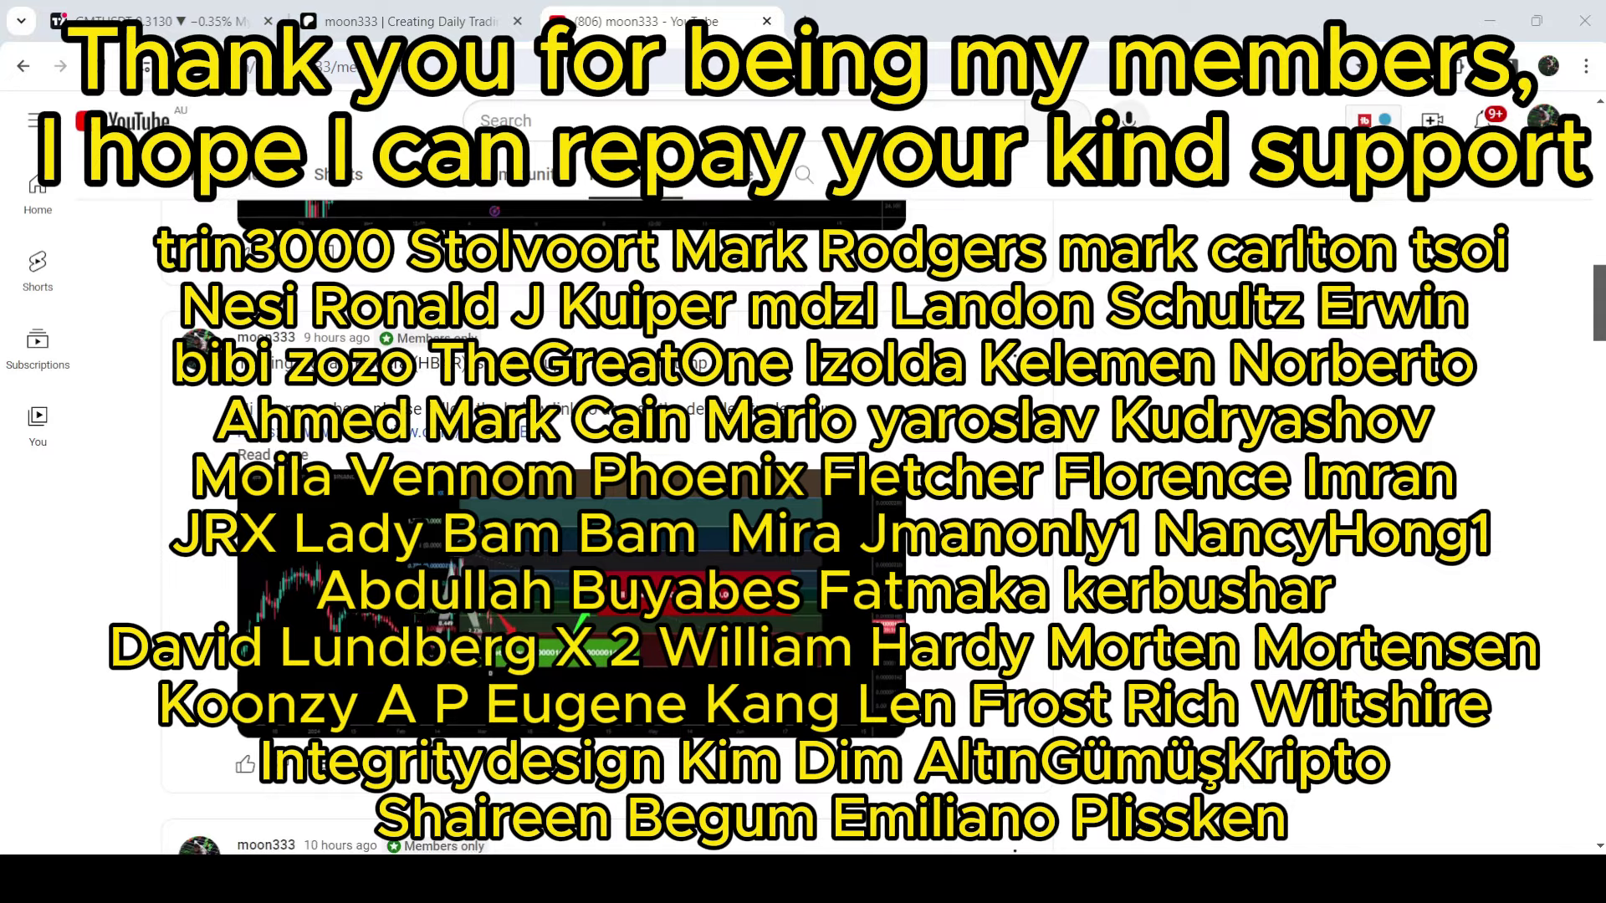
scroll(1388, 505, down, 7)
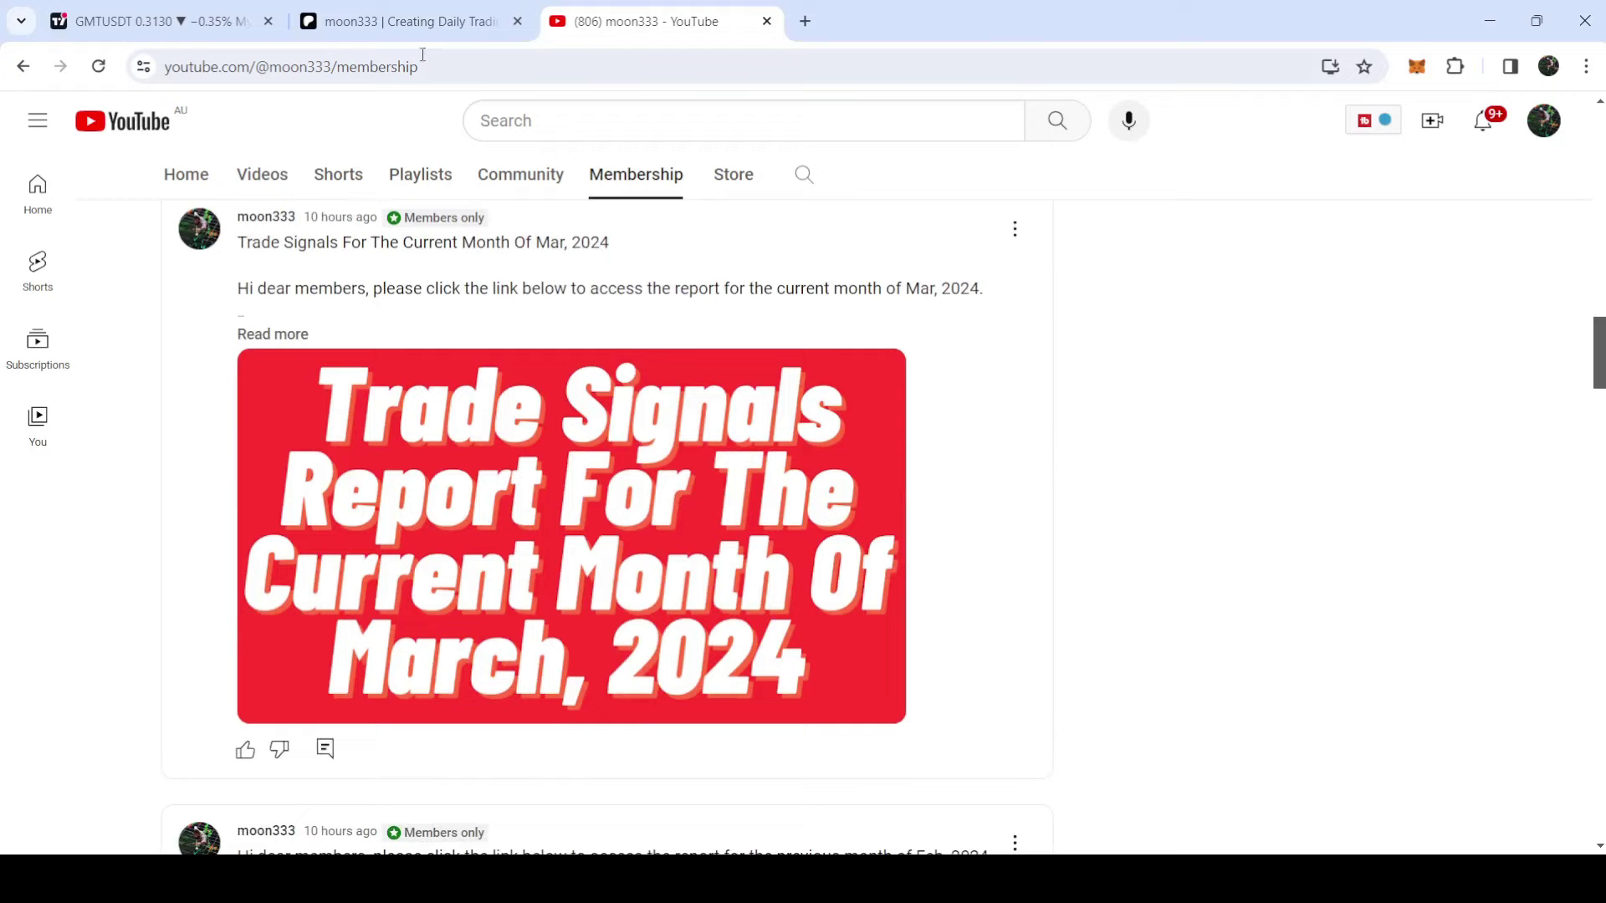
- From the Patreon post, follow the STEPN (GMT) TradingView link in a new tab
click(432, 10)
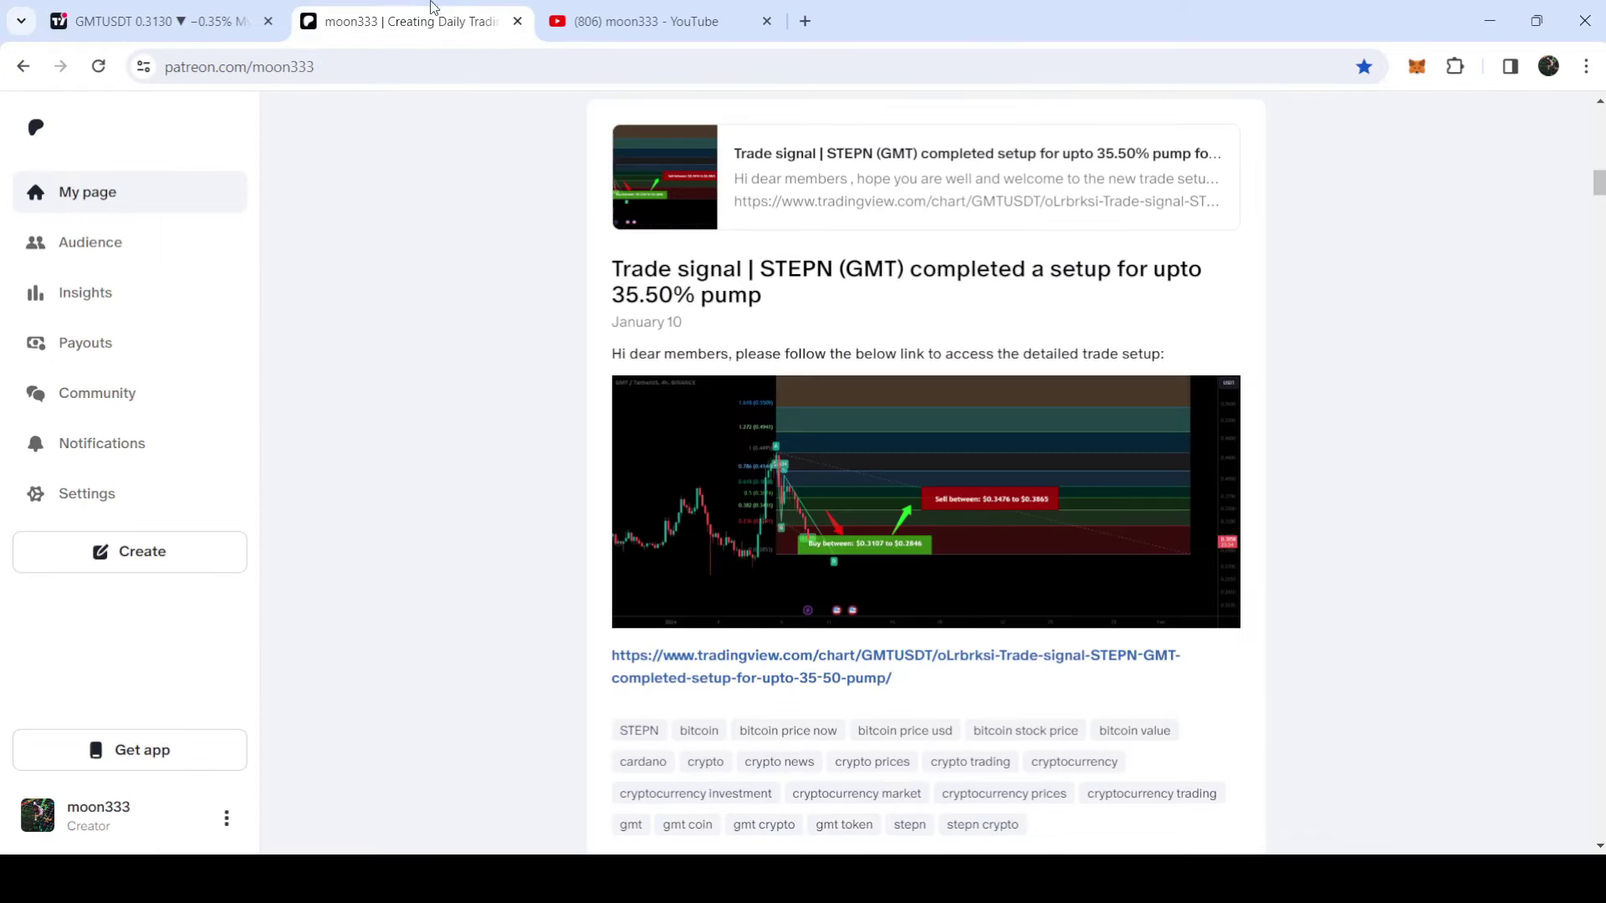
click(810, 177)
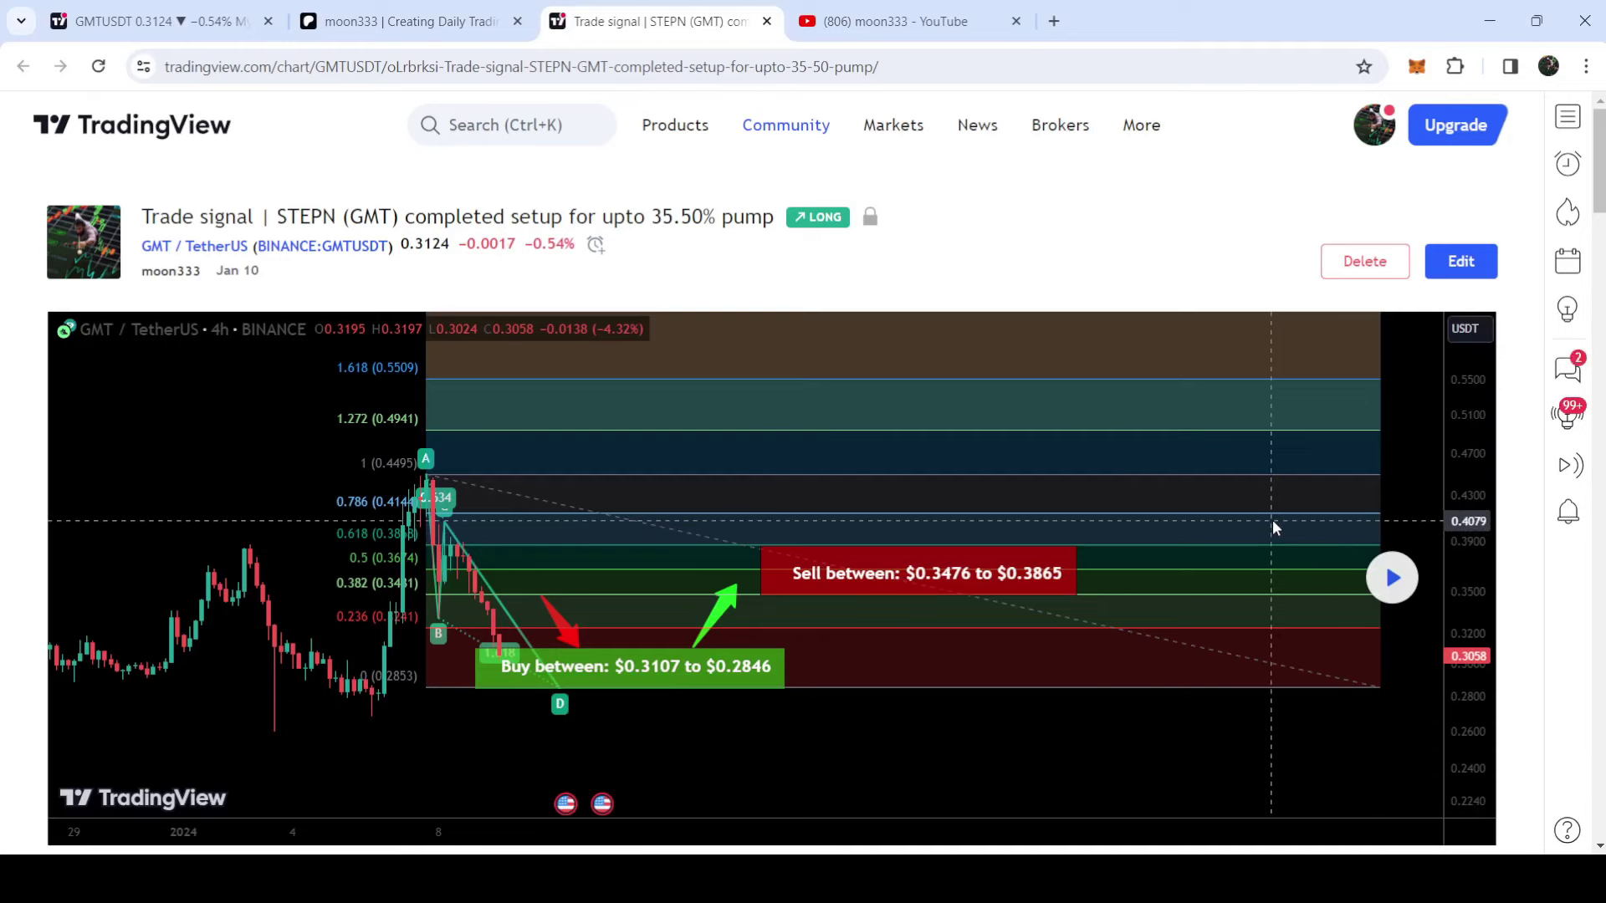
- Scroll down the idea and highlight the $0.2846 stop-loss value
scroll(1273, 520, down, 10)
scroll(1278, 514, down, 5)
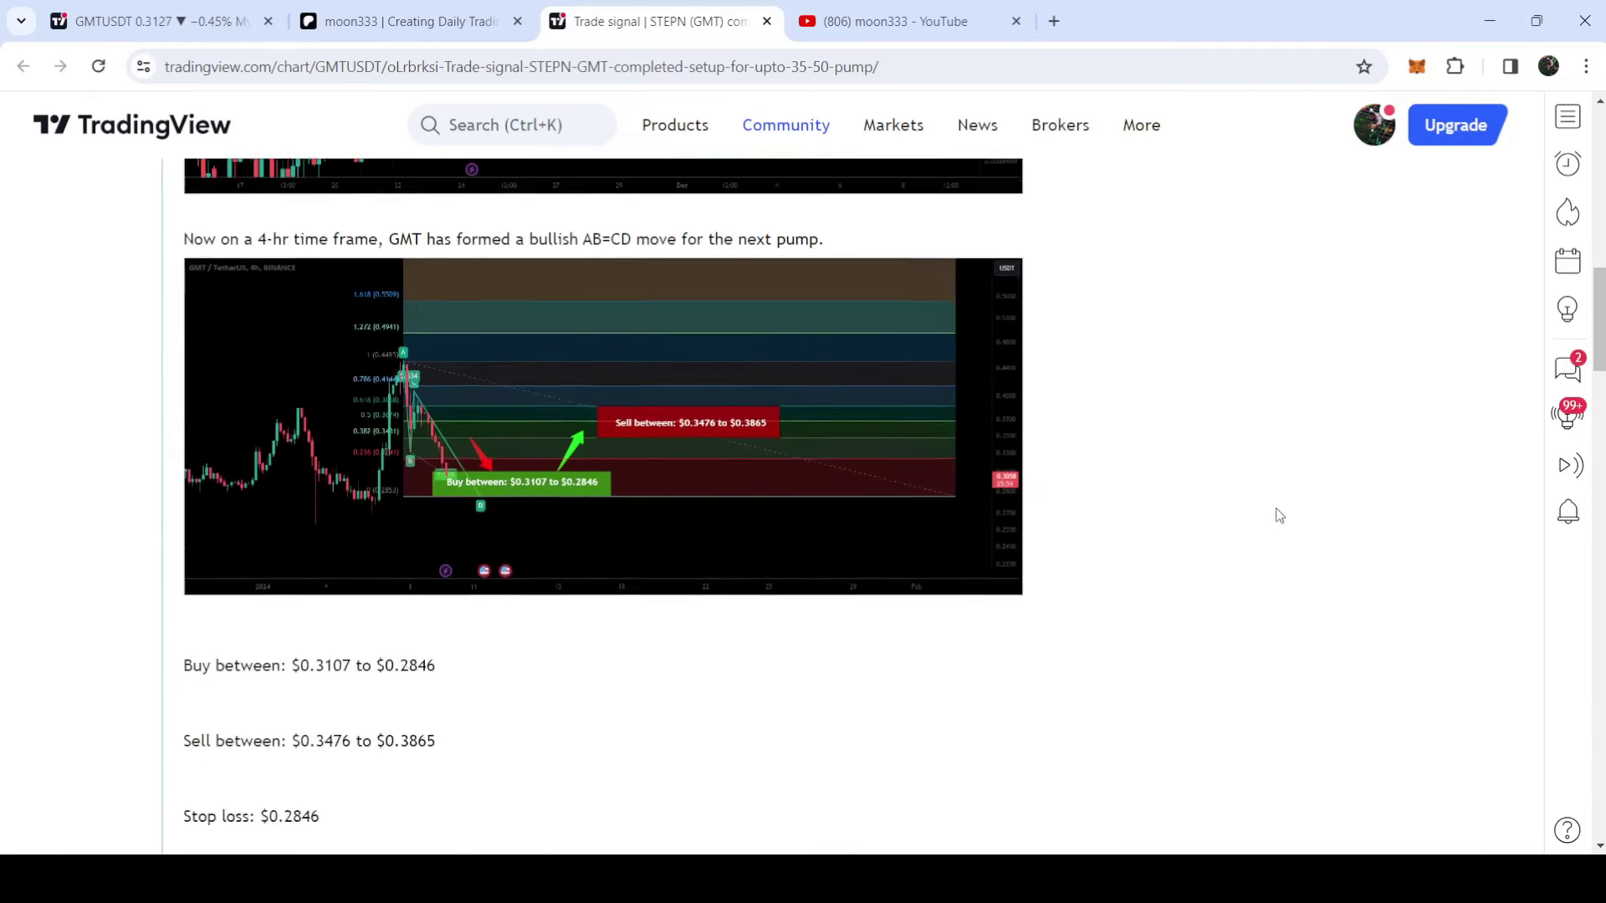
click(326, 549)
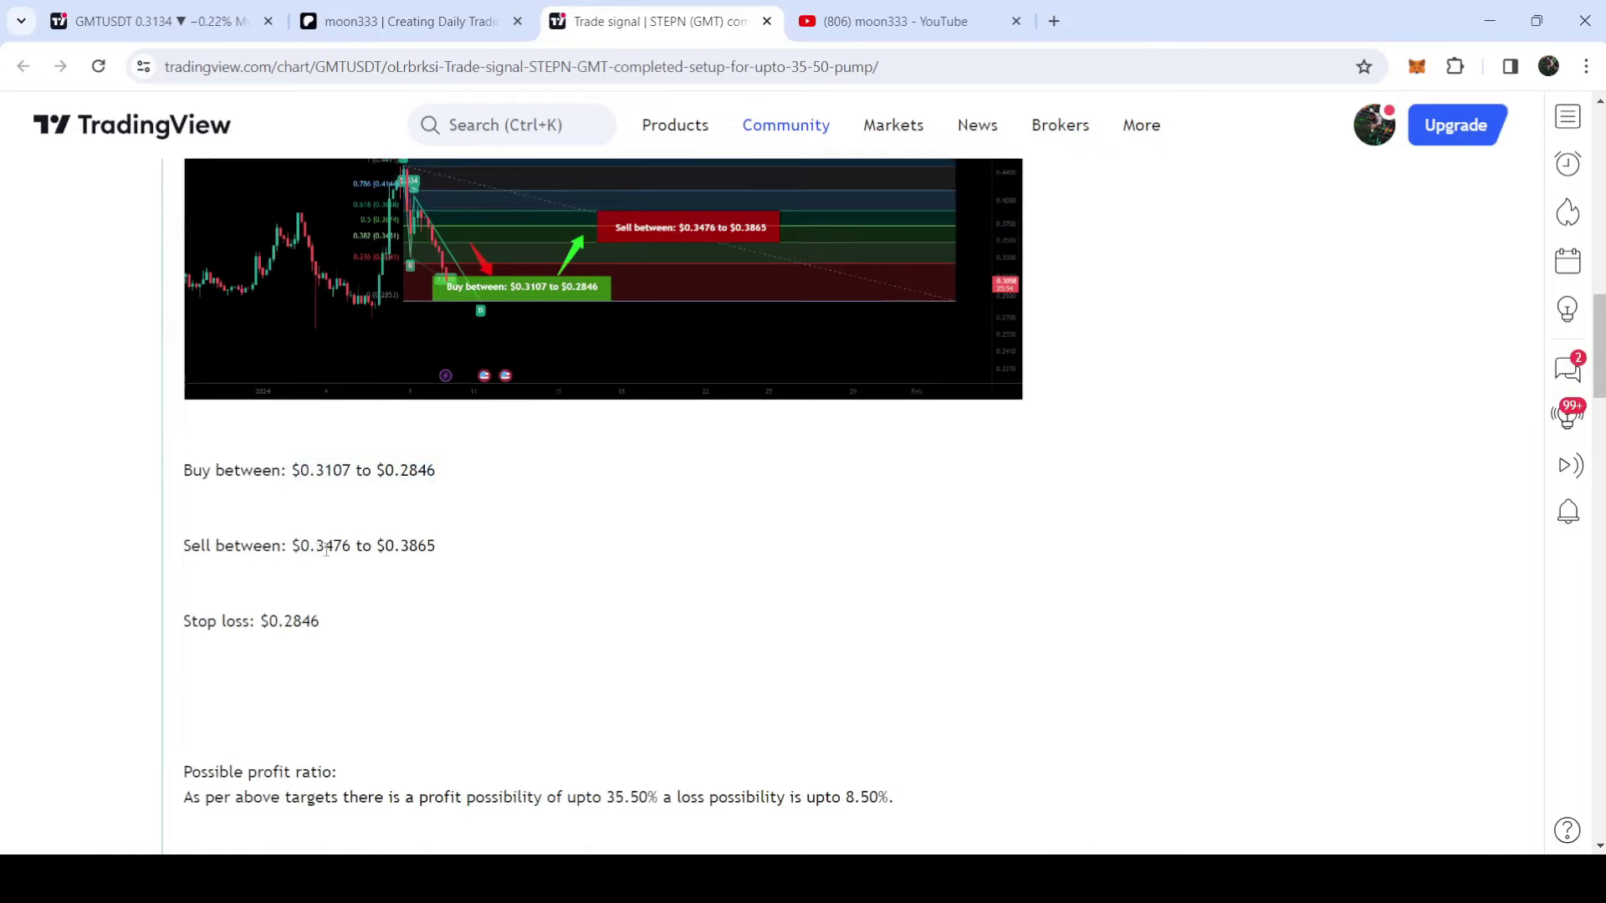
drag(235, 642, 572, 616)
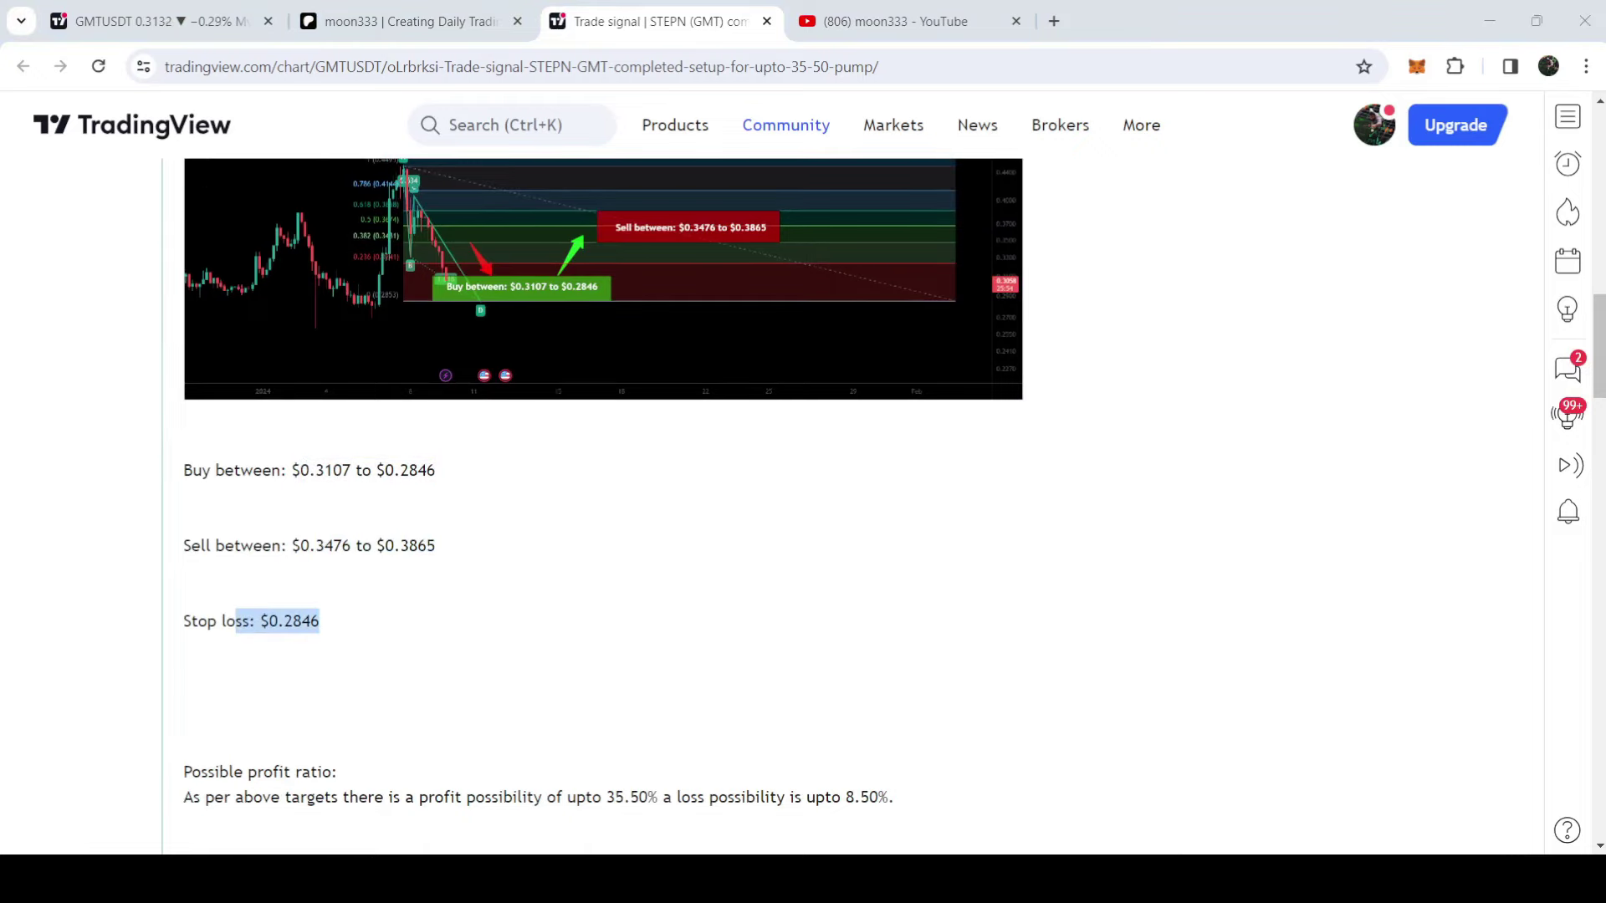
- Replay the chart forward to show GMT moving from the buy zone into the sell zone
scroll(1266, 439, up, 15)
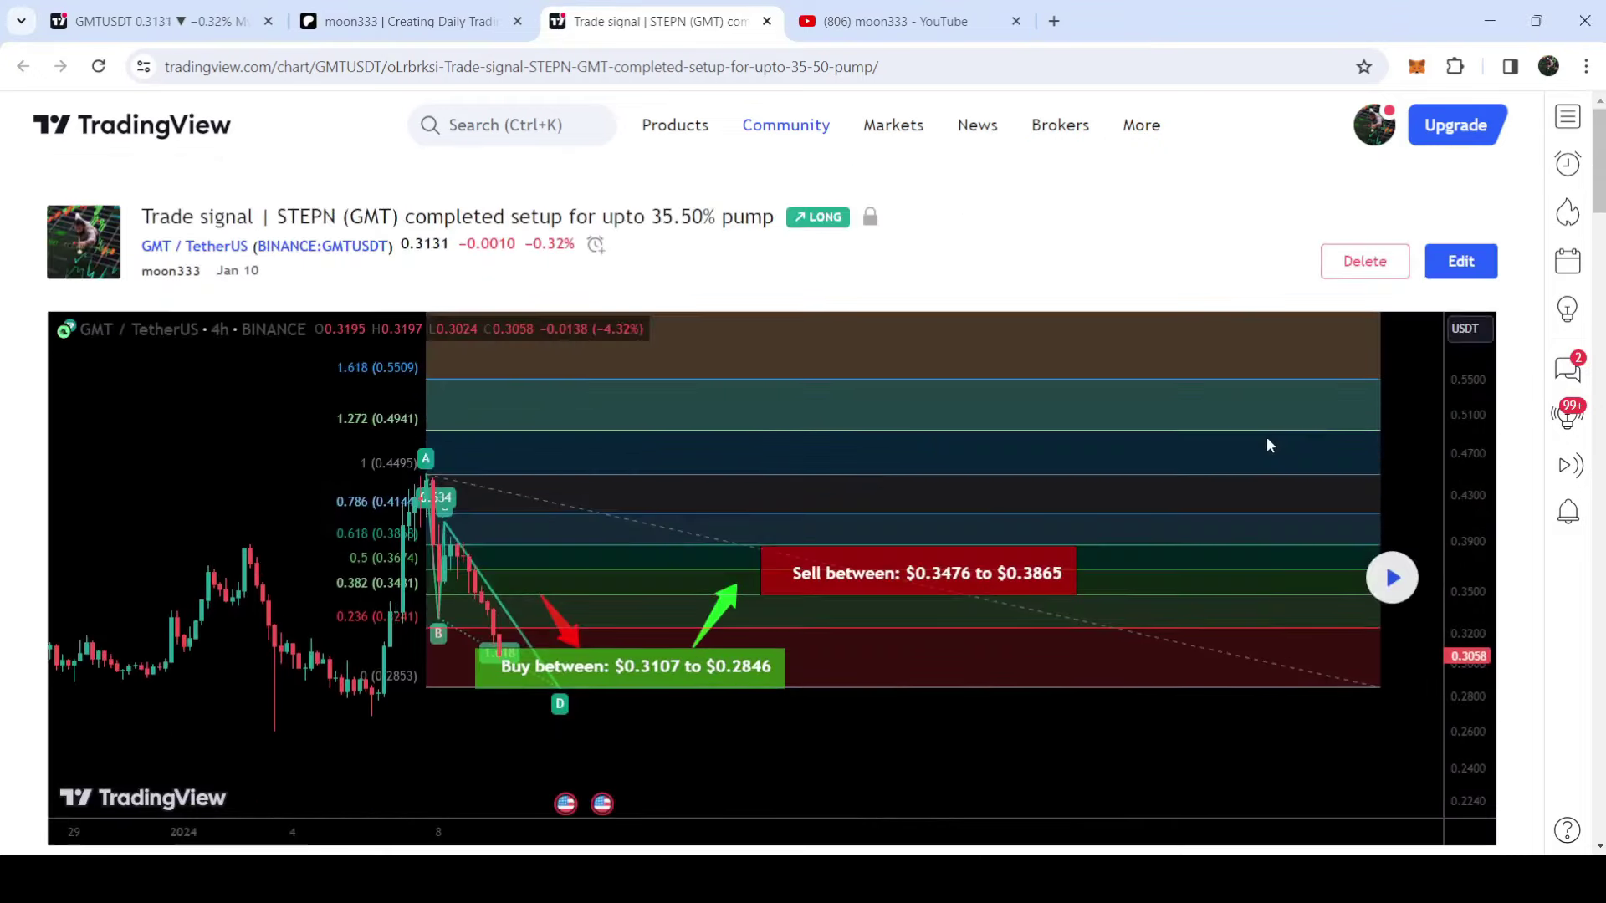
click(1388, 568)
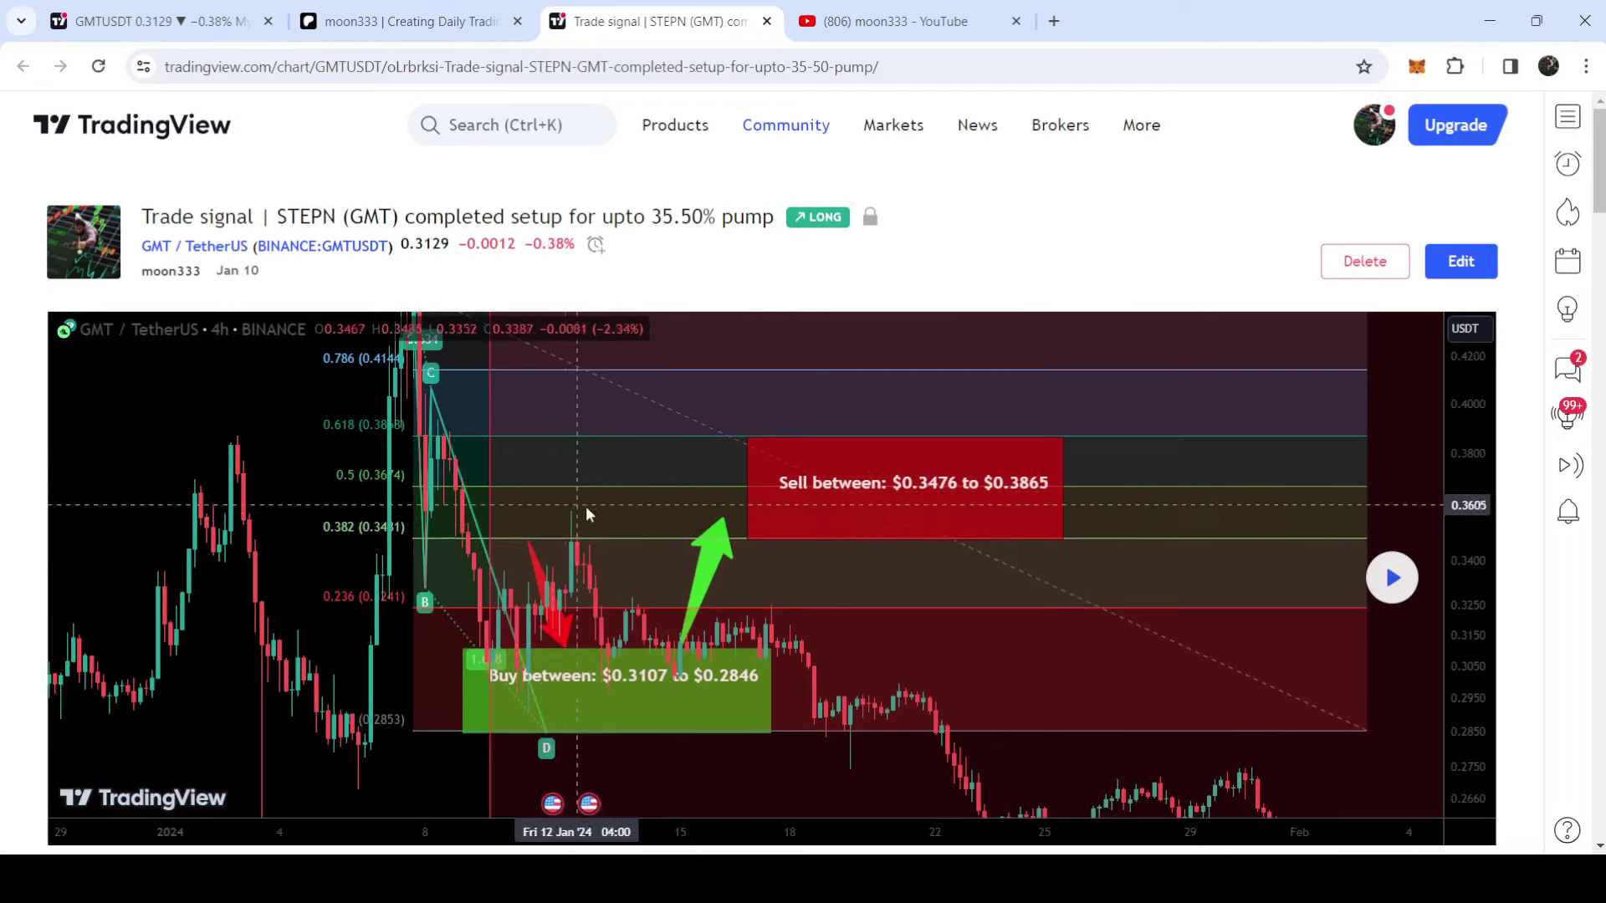
scroll(1024, 548, down, 4)
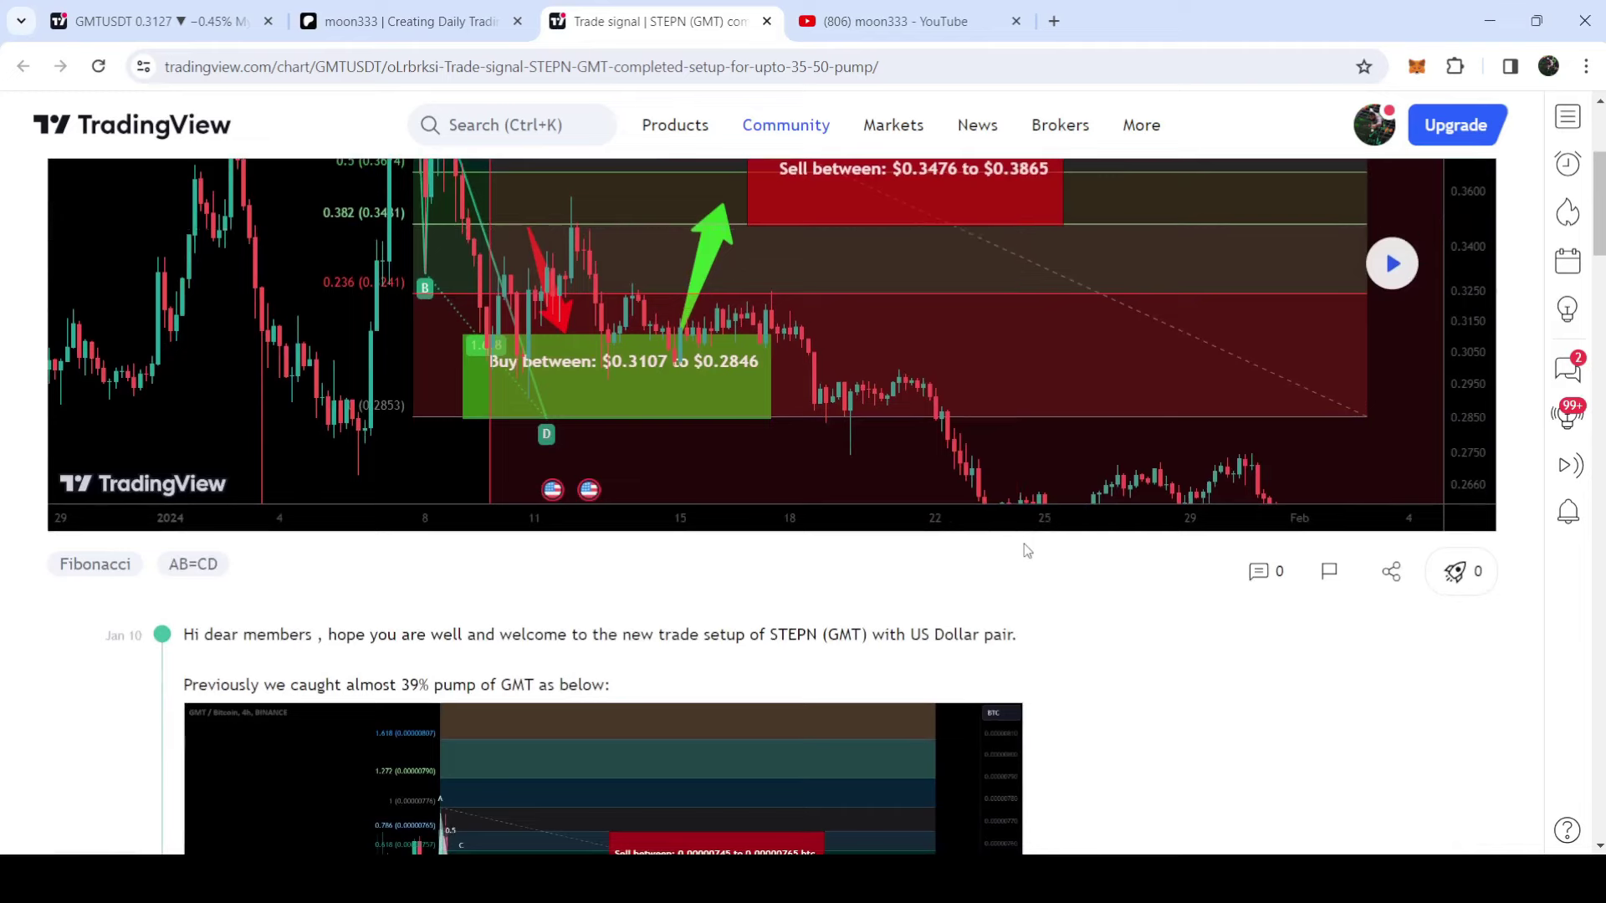
scroll(1017, 562, down, 3)
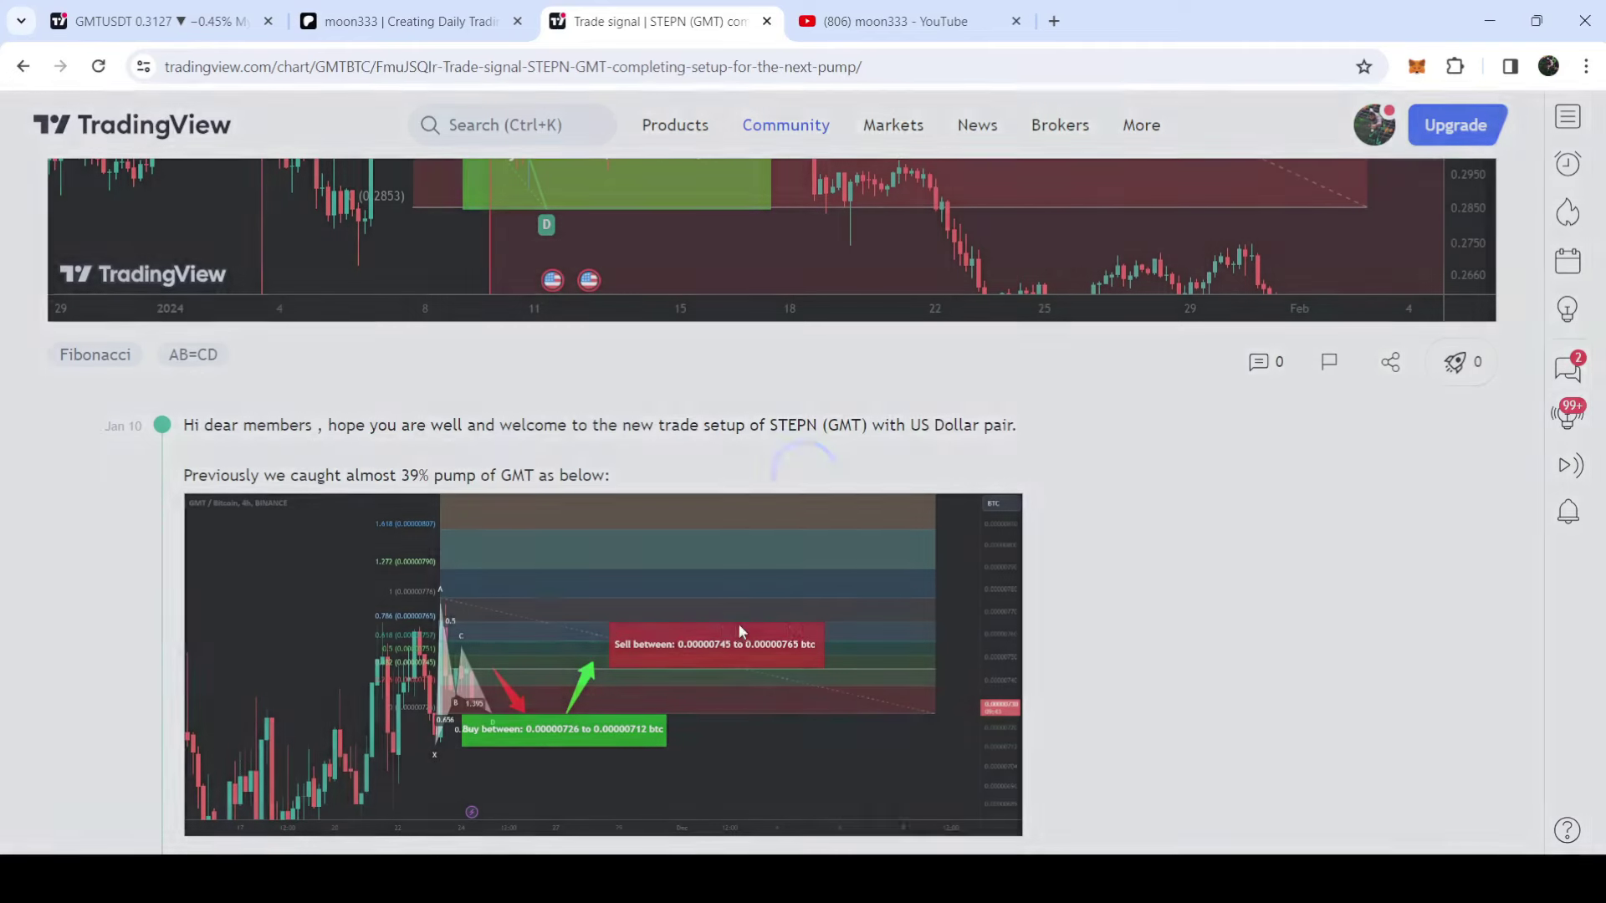
- Open the earlier GMT/BTC trade idea from the embedded chart image in the description
click(745, 620)
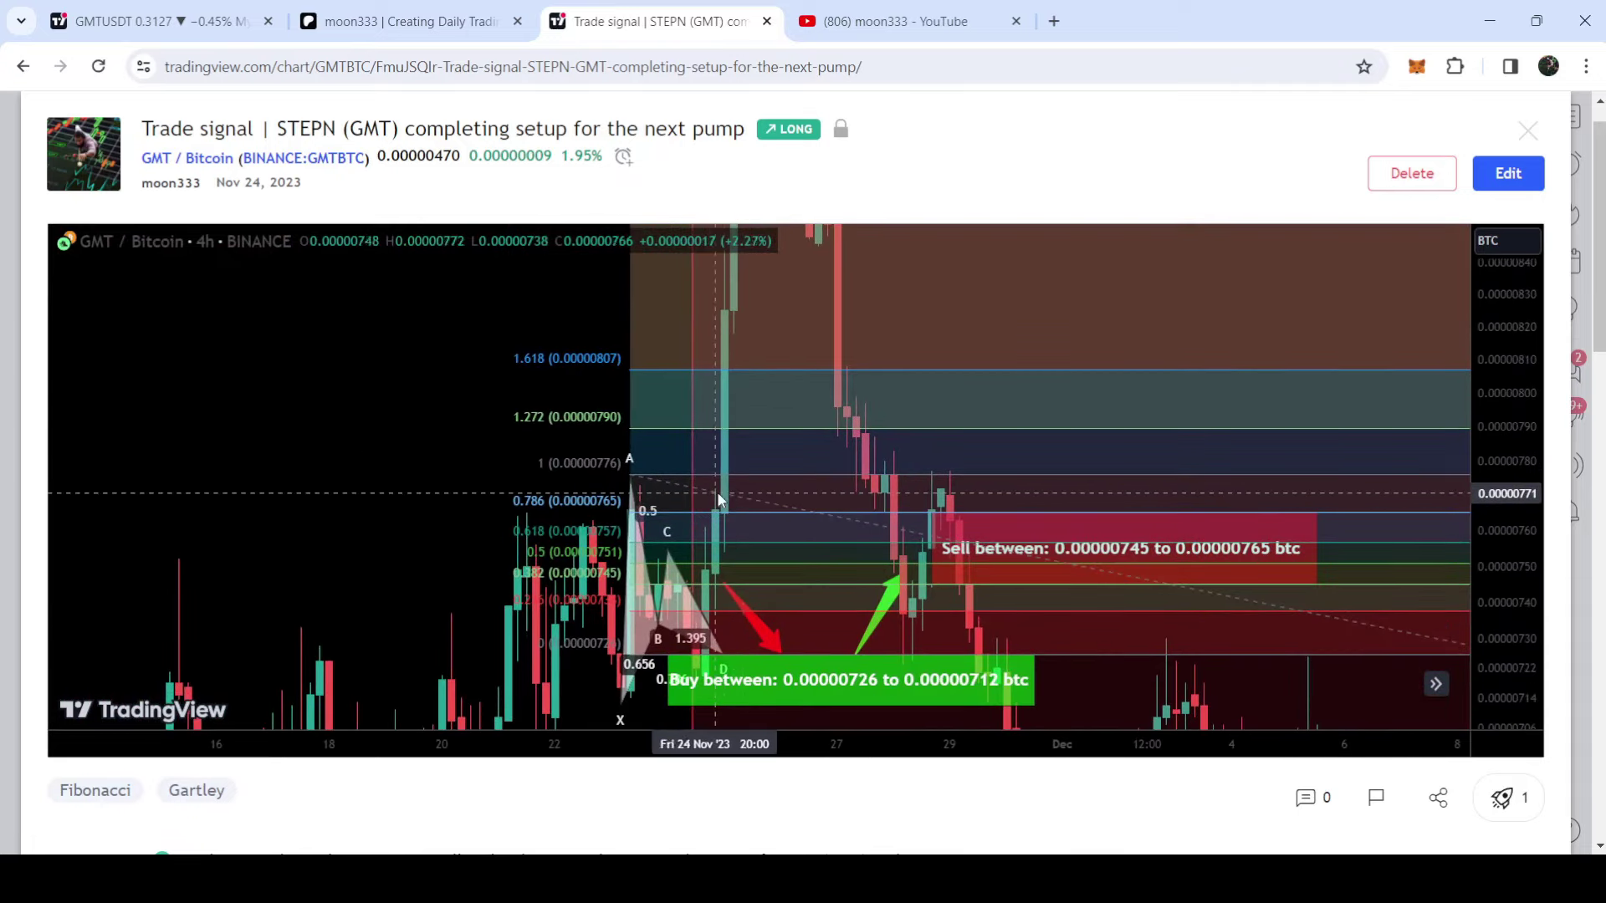
- Back on YouTube's Membership page, scroll down to the Algorand (ALGO) and Verasity VRA posts
click(834, 8)
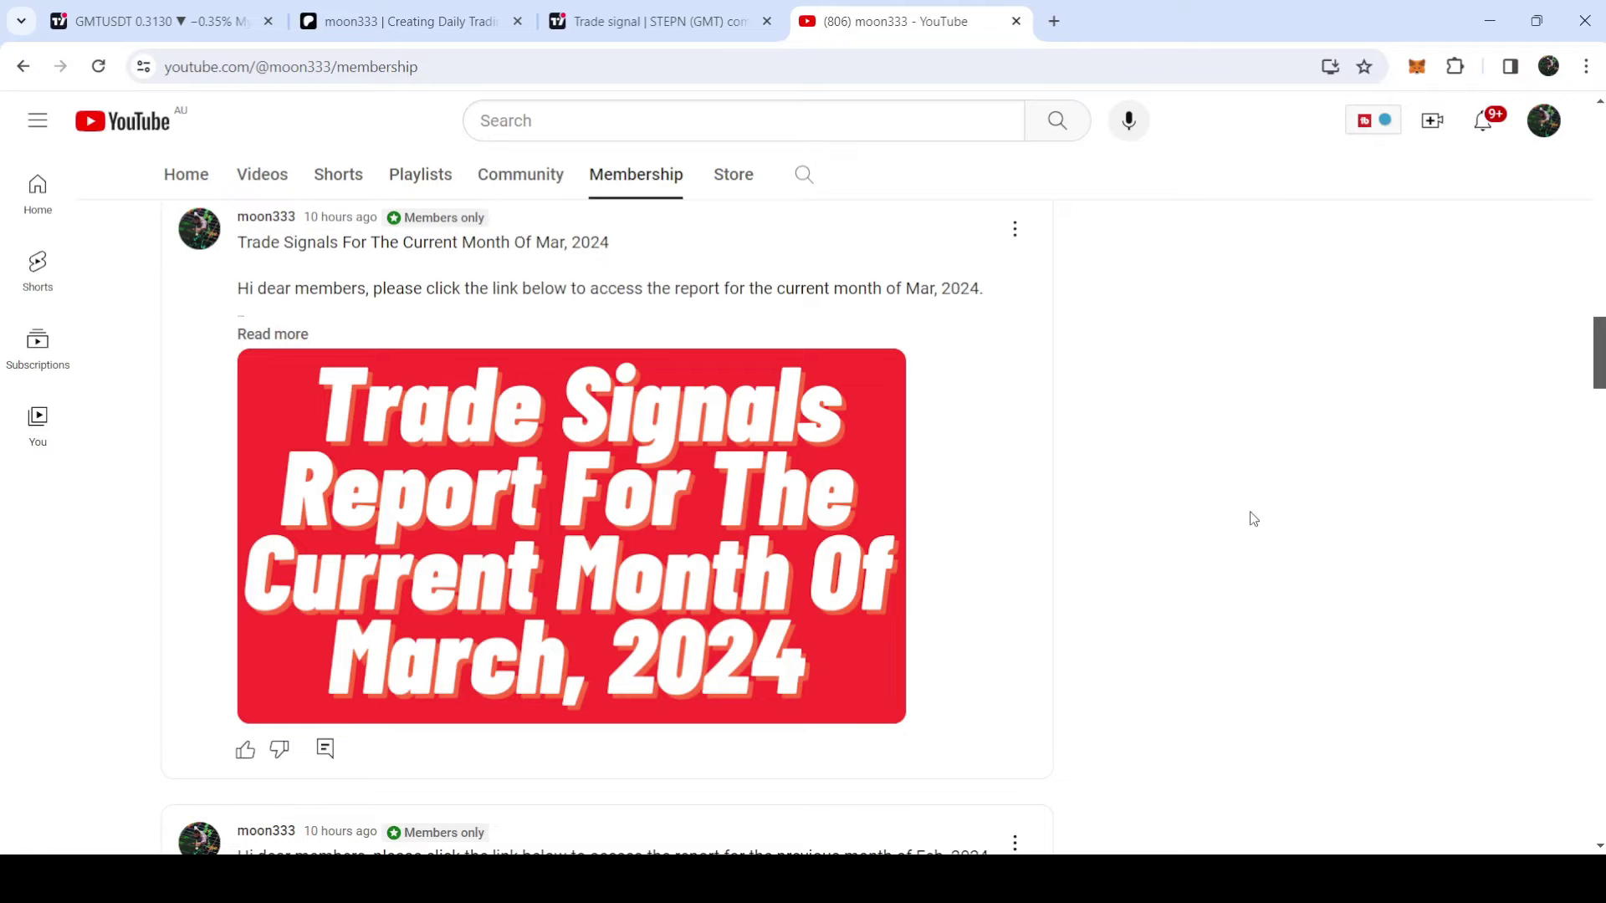
scroll(1254, 518, down, 7)
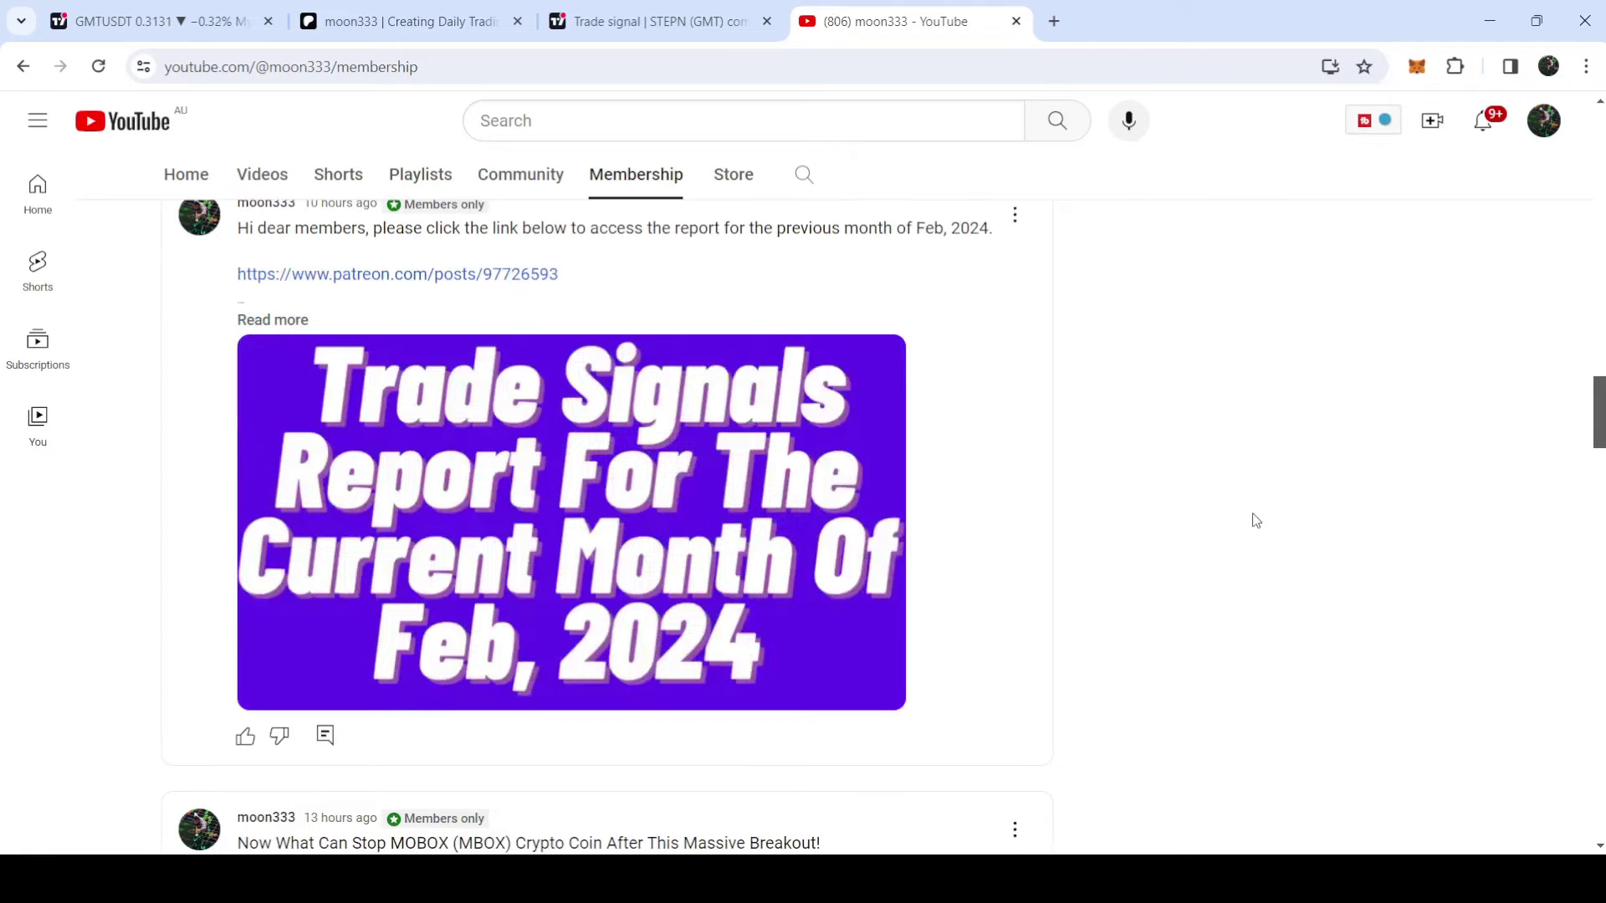
scroll(1254, 519, down, 20)
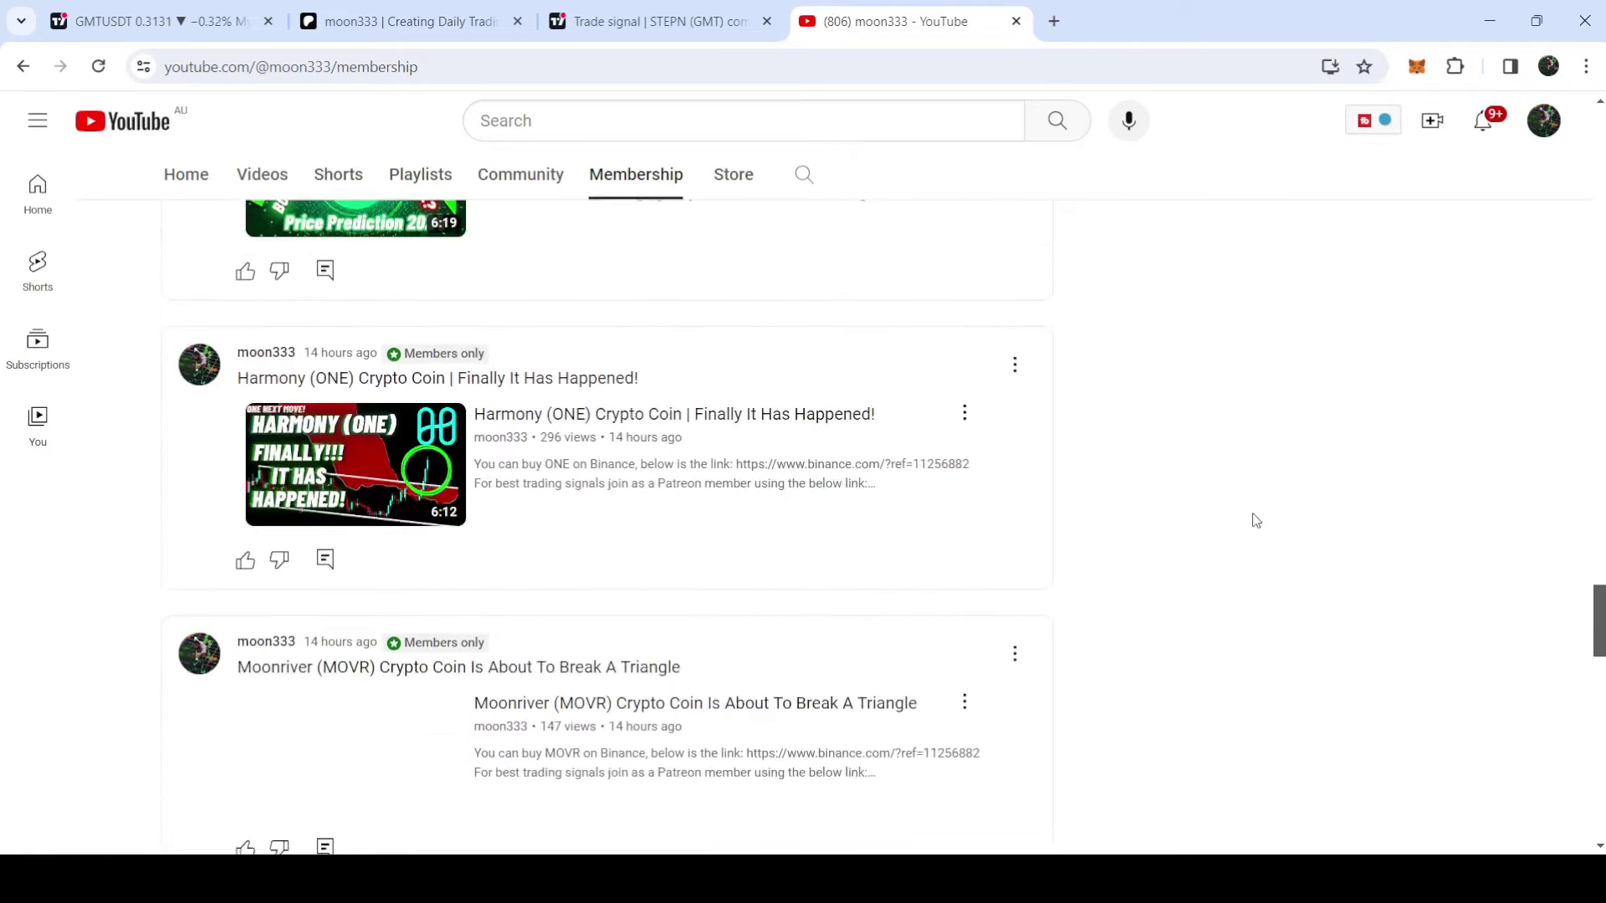
scroll(1255, 521, down, 15)
scroll(1255, 520, down, 7)
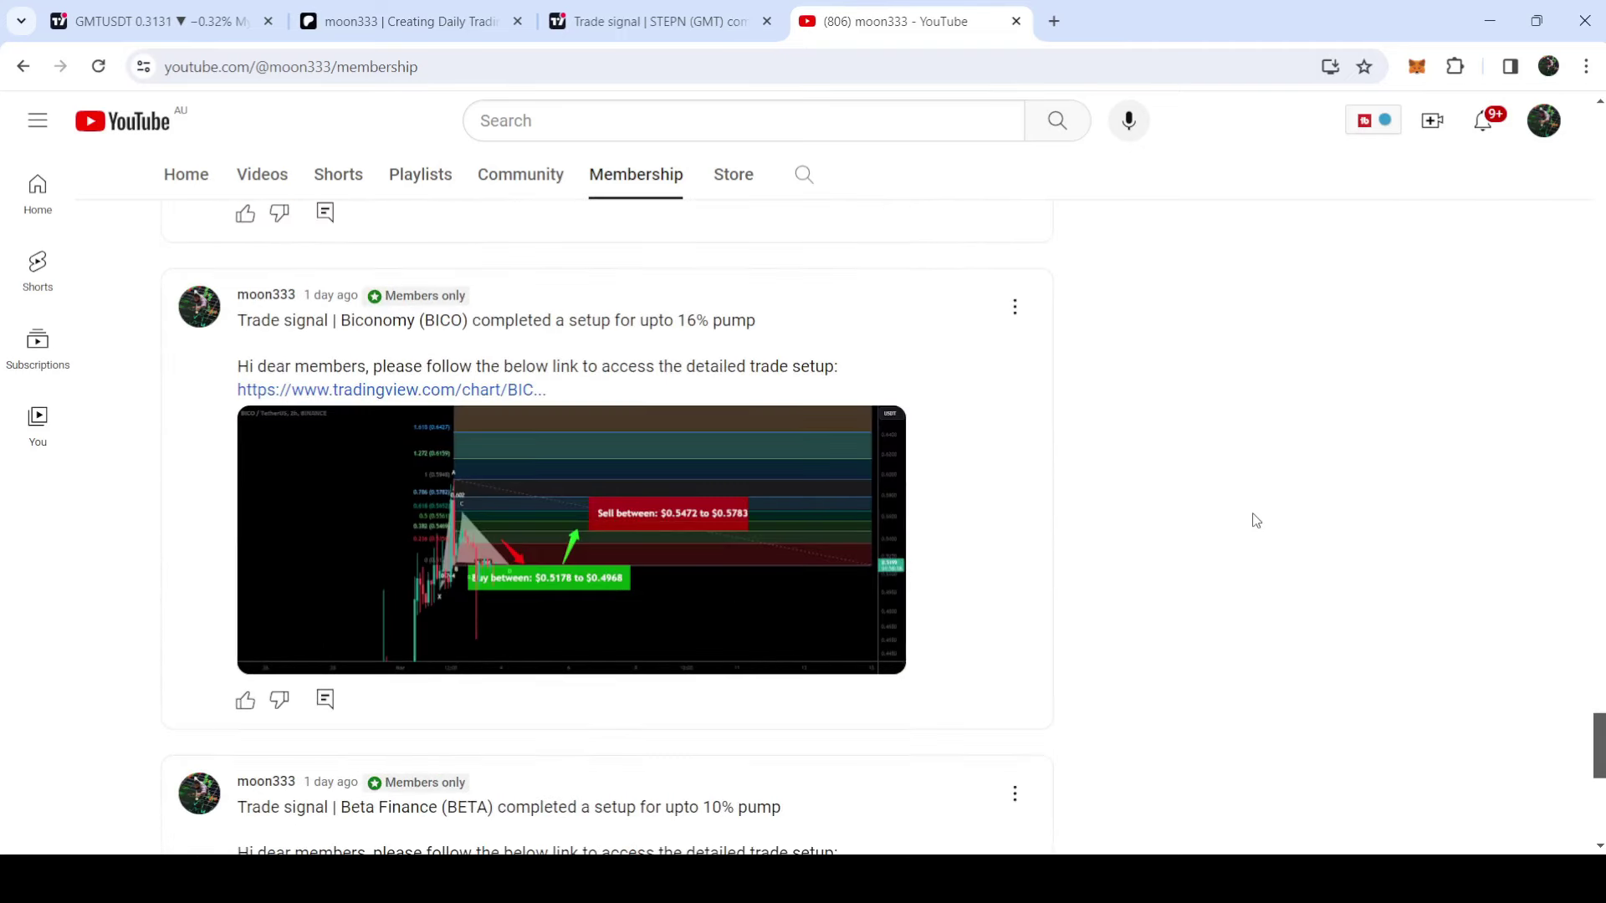
scroll(1255, 520, down, 6)
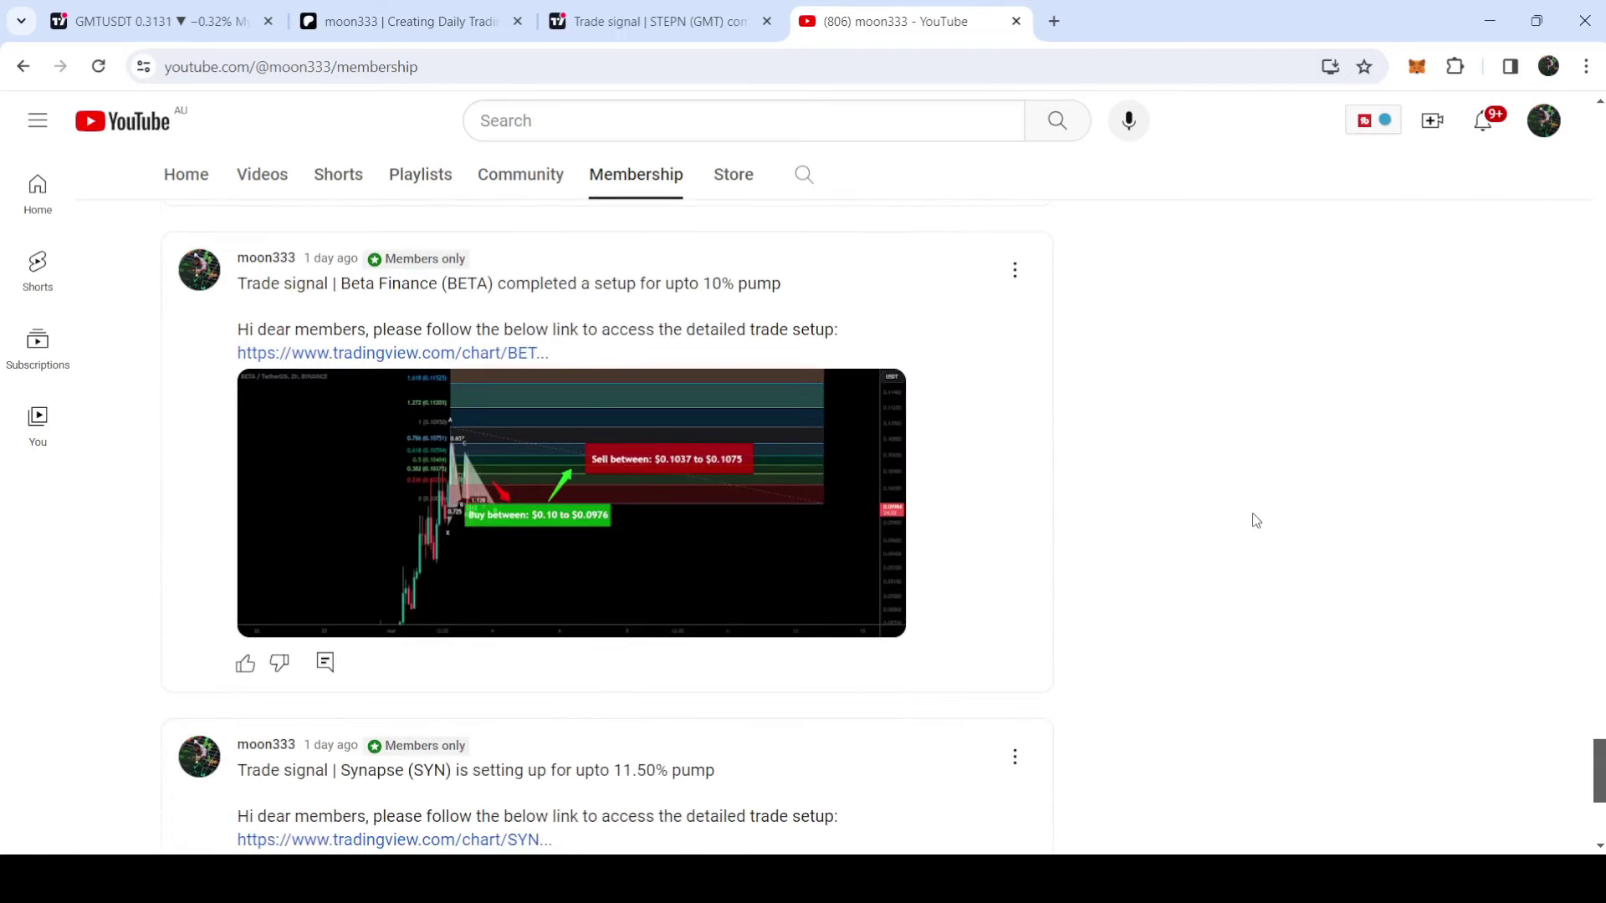
scroll(1267, 514, down, 5)
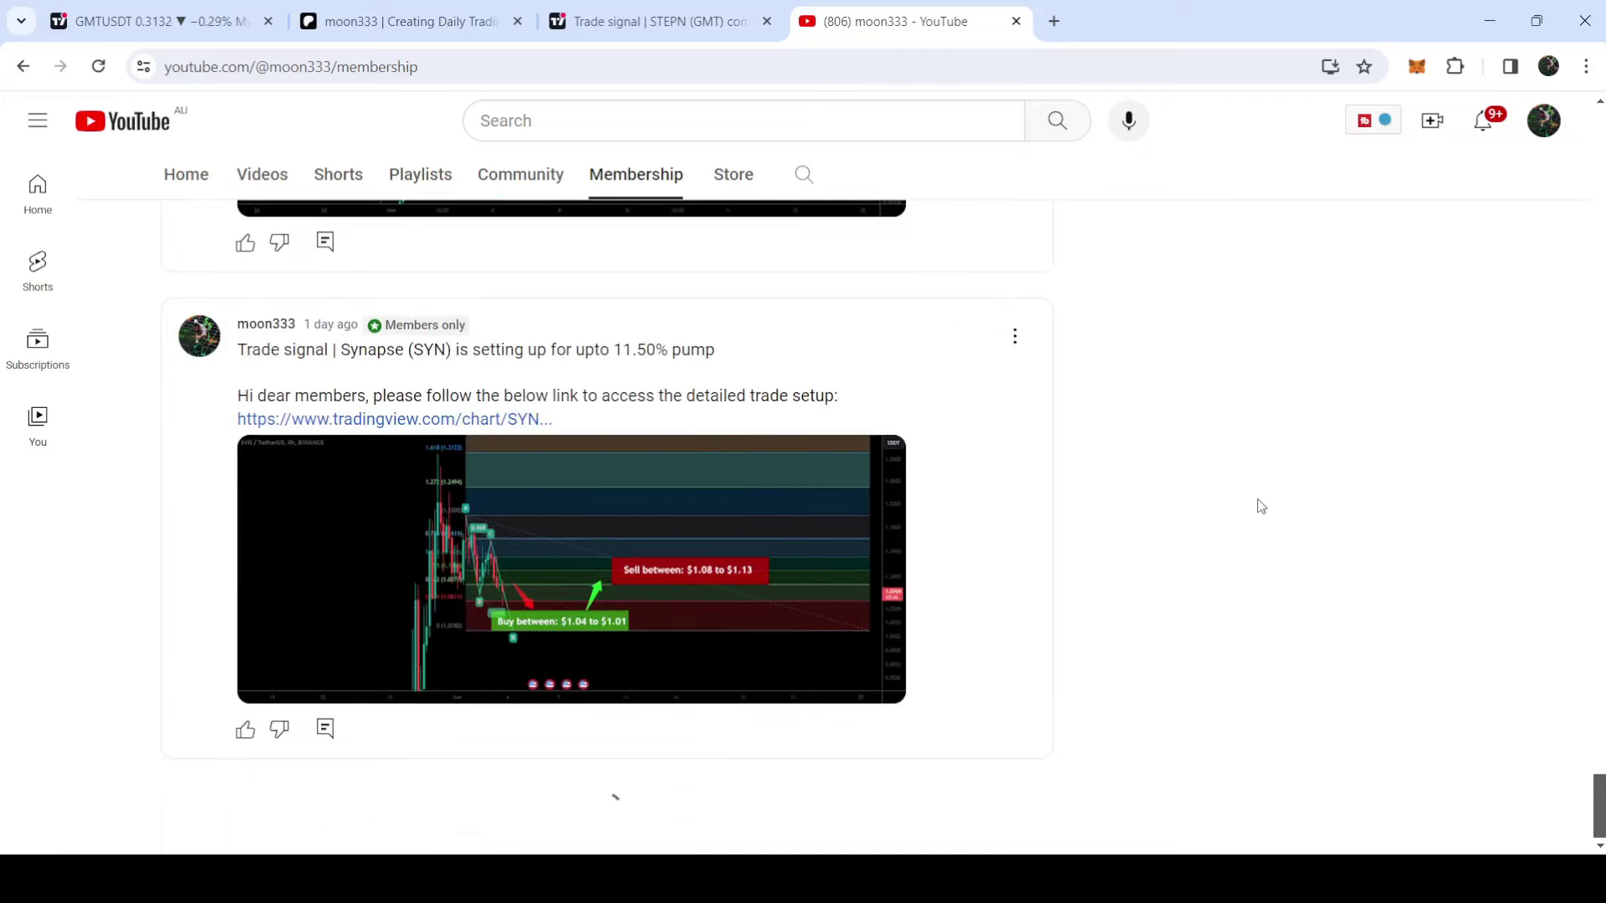
scroll(1254, 509, down, 8)
scroll(1252, 509, down, 8)
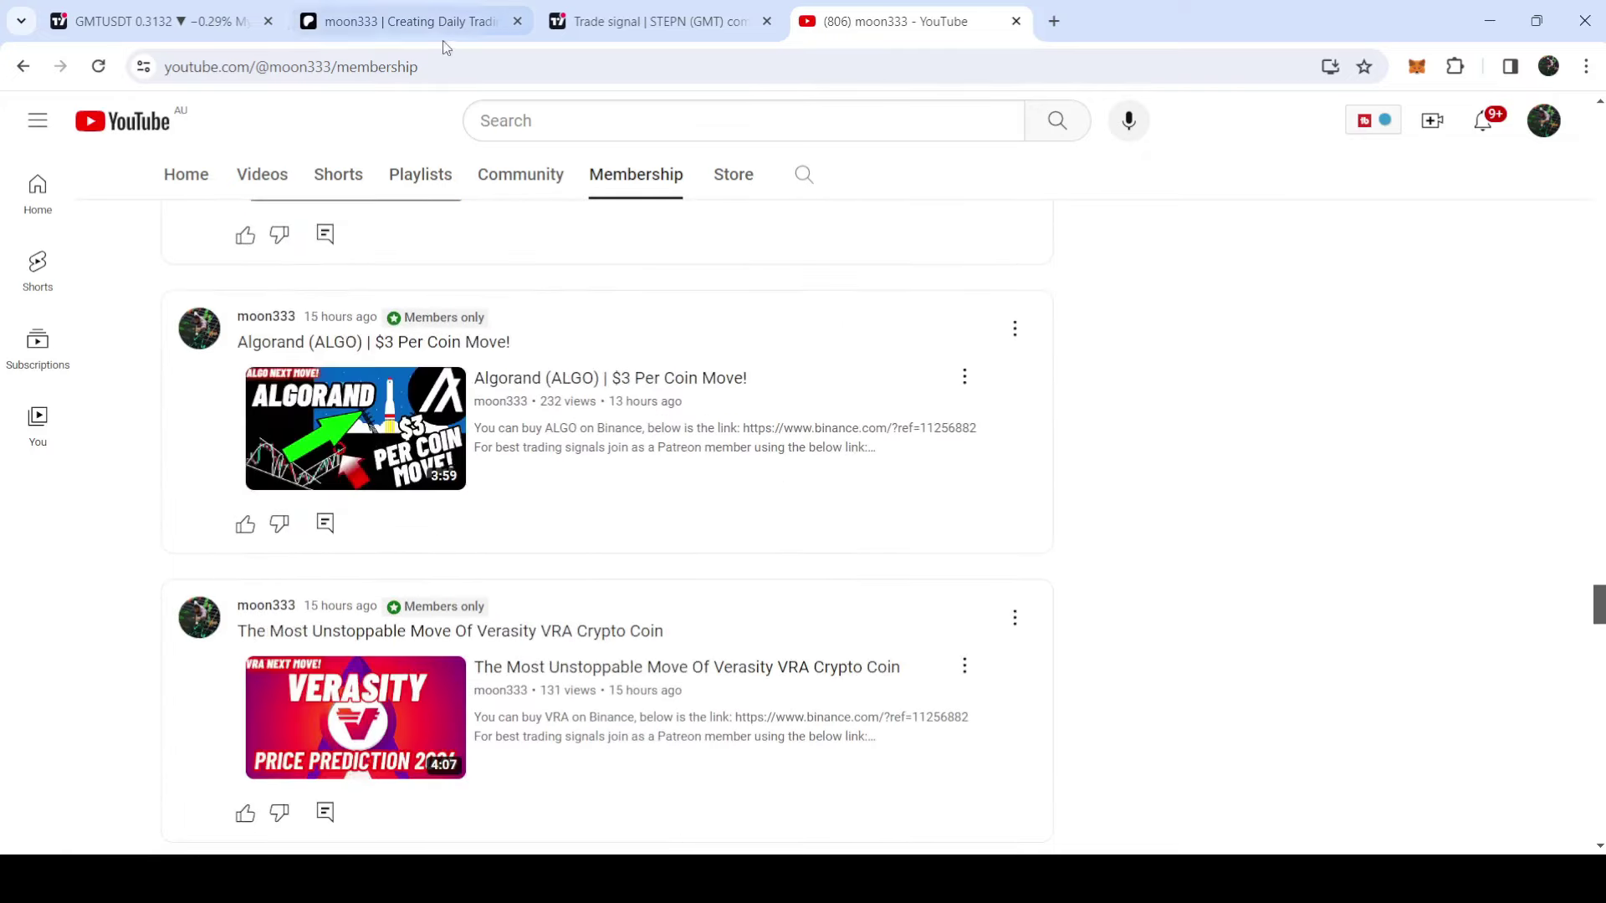
- Return to the GMTUSDT chart and hide the Ichimoku cloud and lines
click(159, 21)
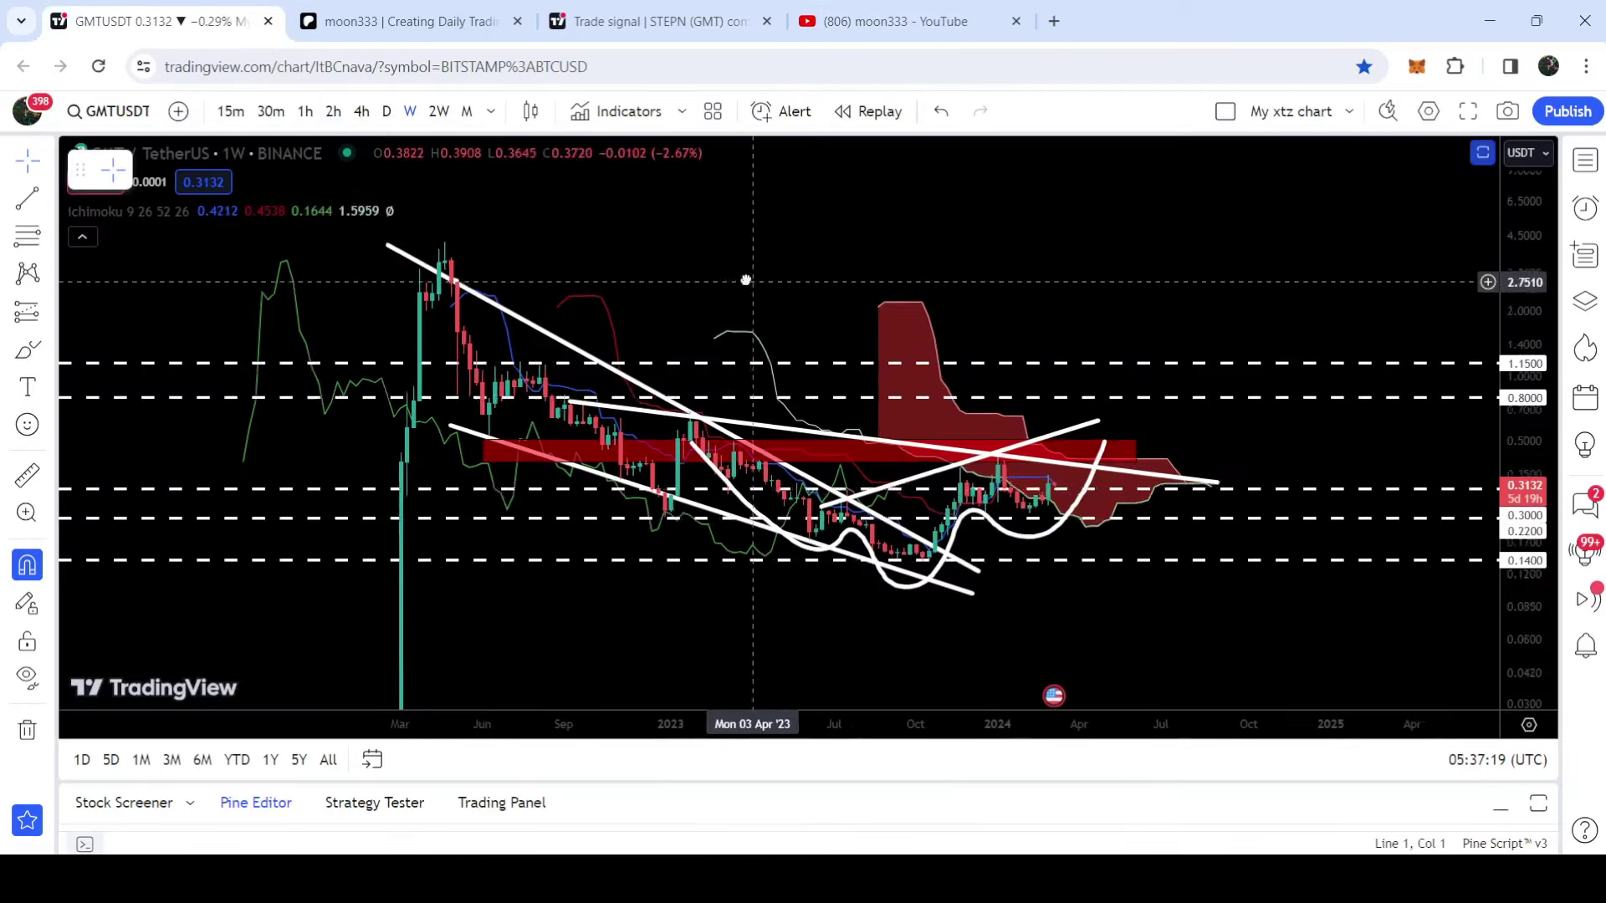
click(209, 211)
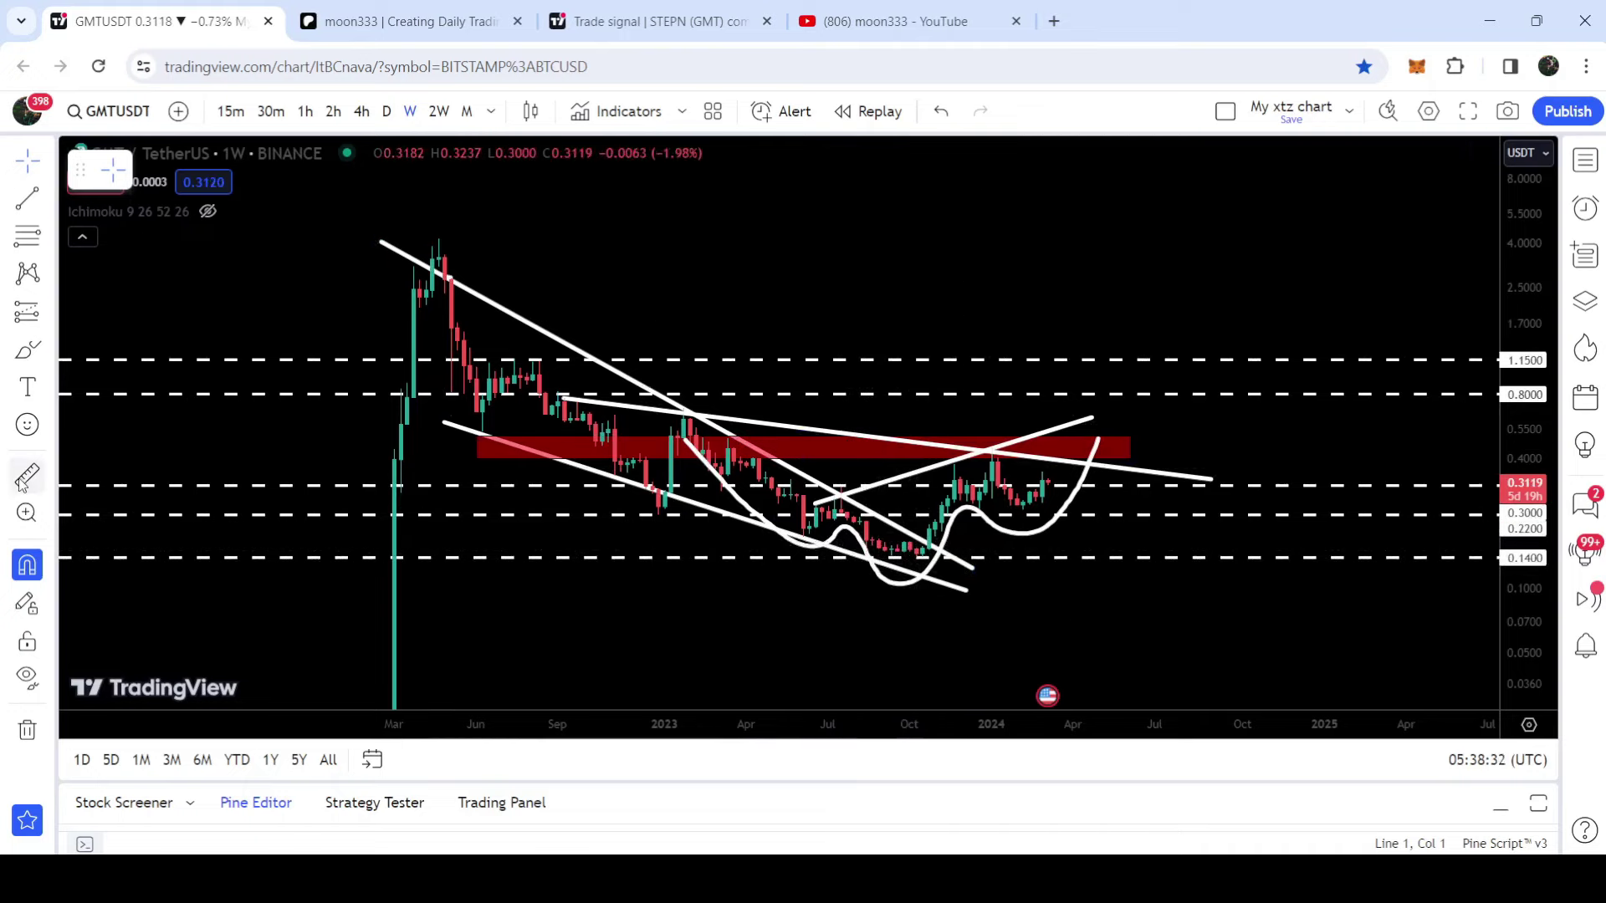
click(891, 561)
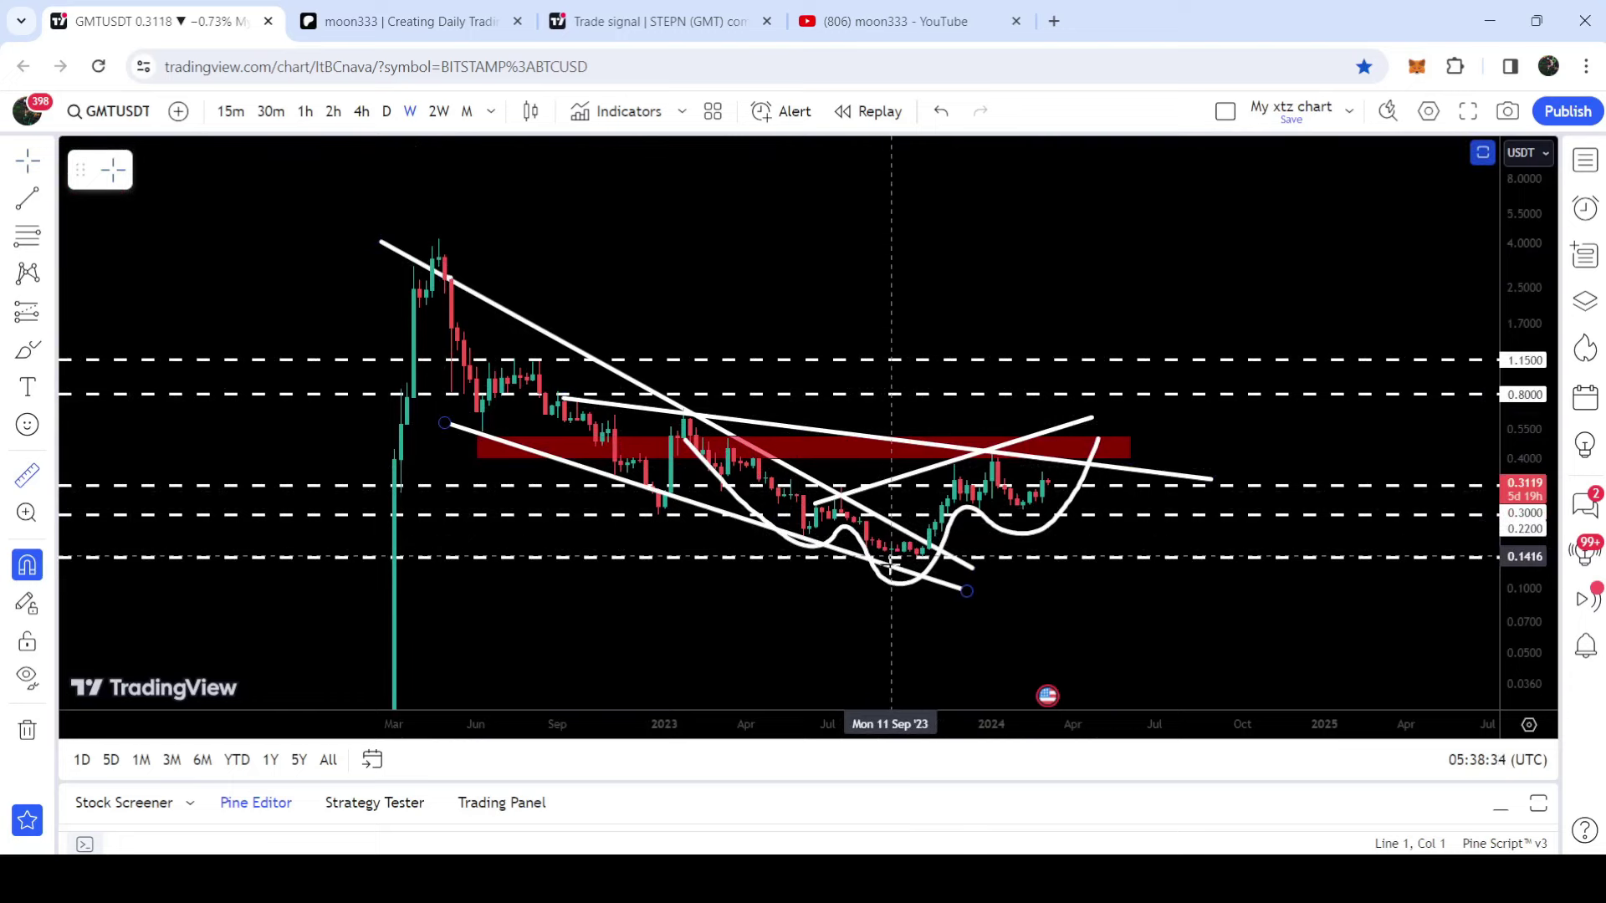
shift+click(891, 556)
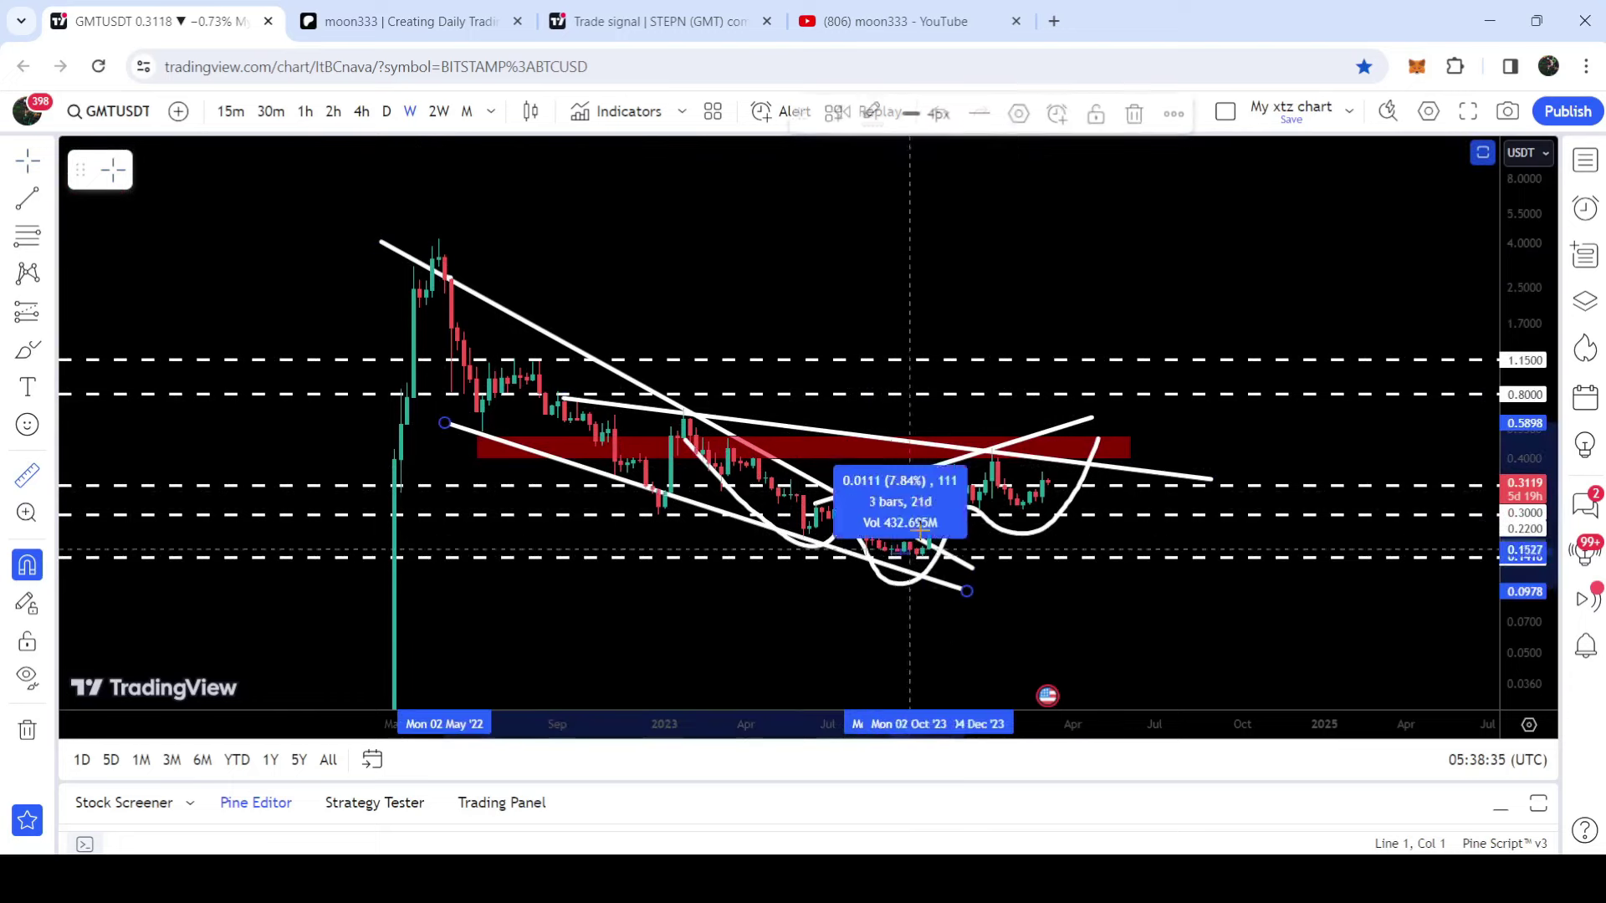
click(992, 436)
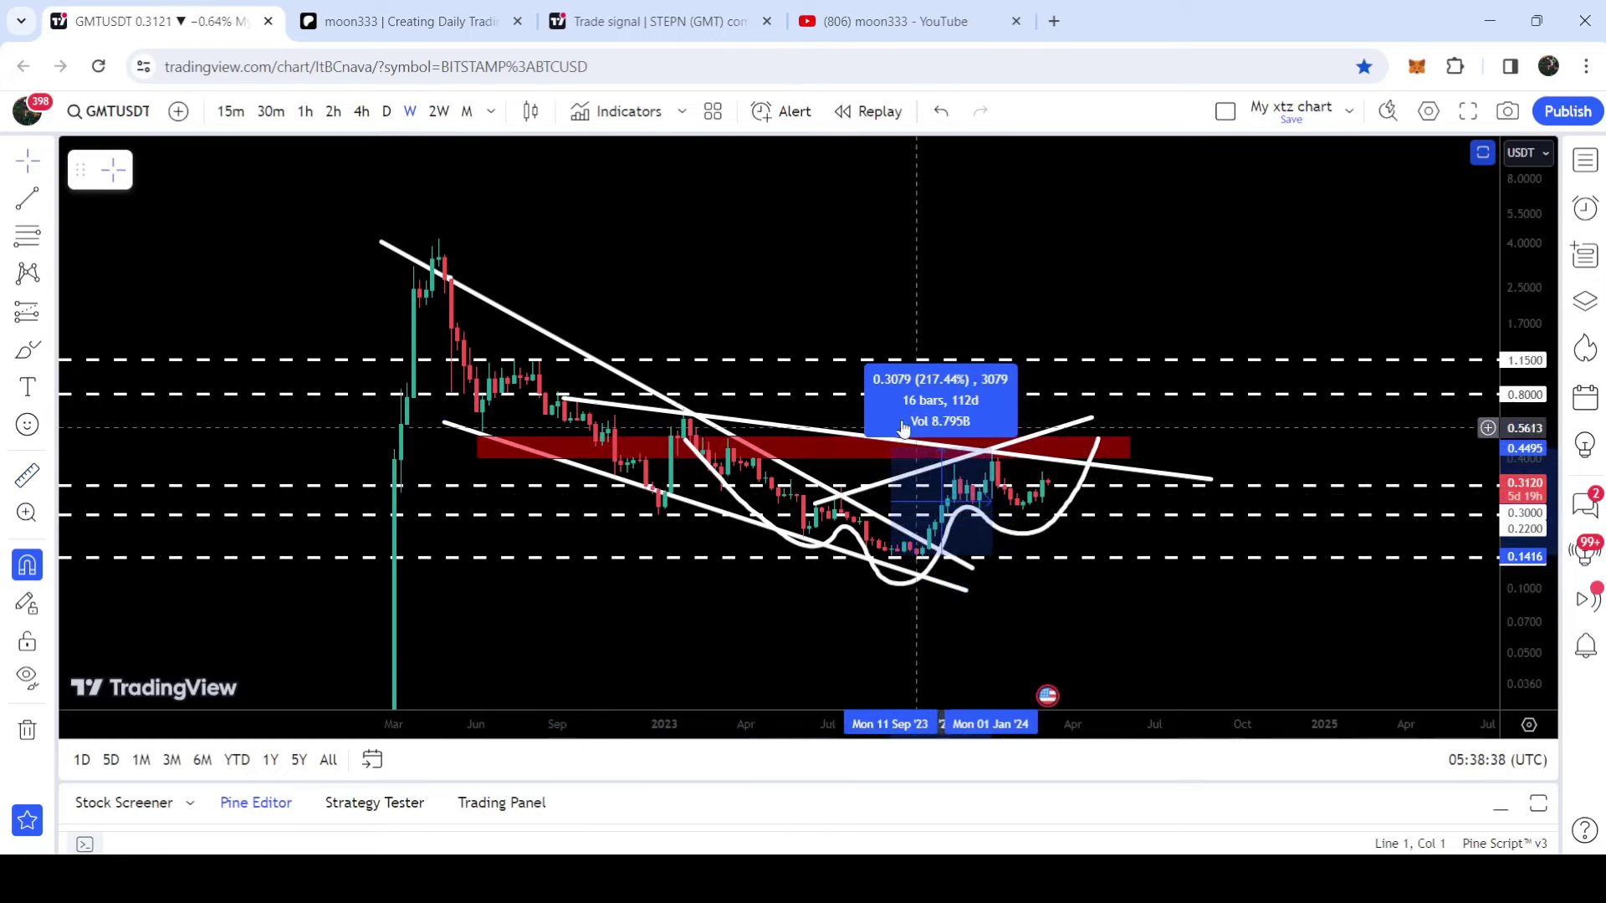
click(927, 475)
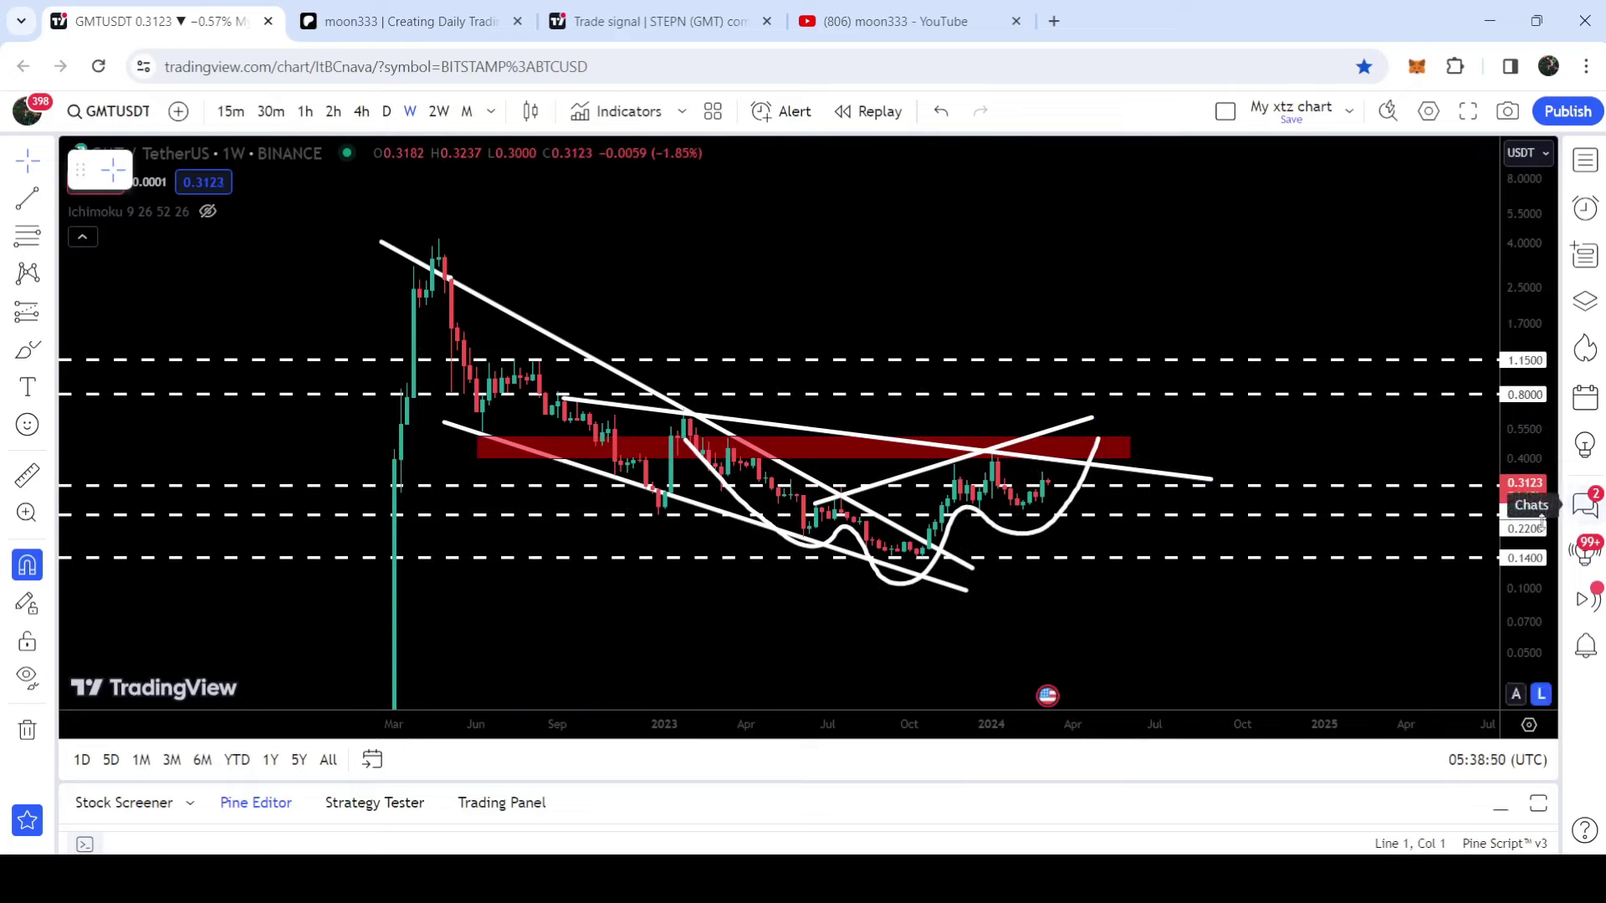
- Select the red resistance zone, then unhide the Ichimoku indicator from its legend
click(1120, 447)
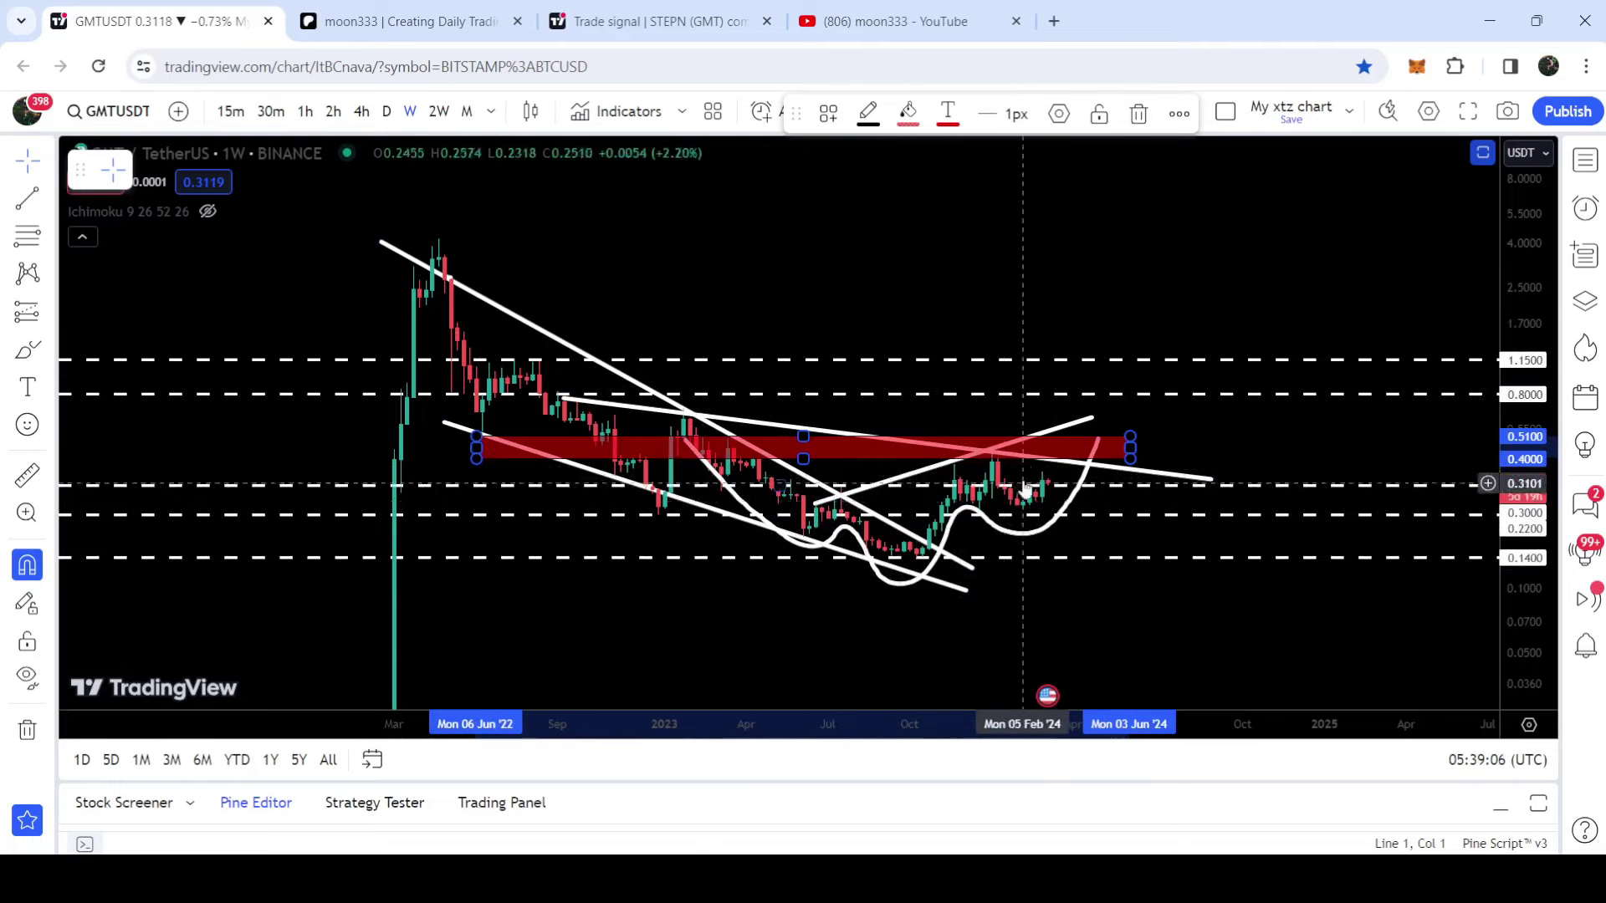
mouse_move(219, 218)
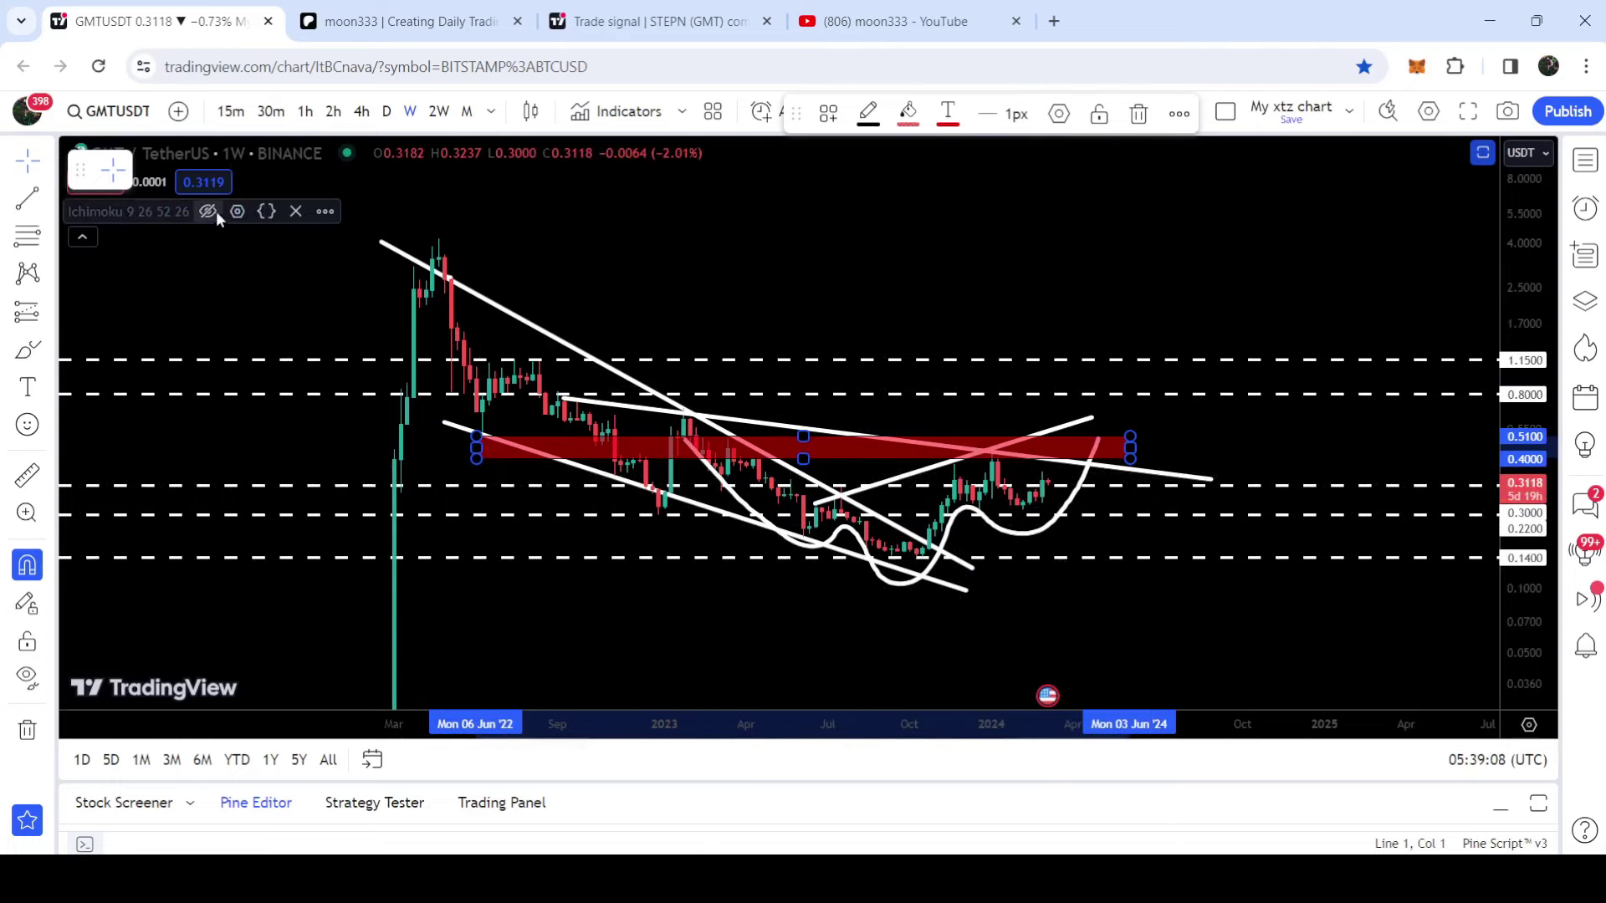
click(208, 212)
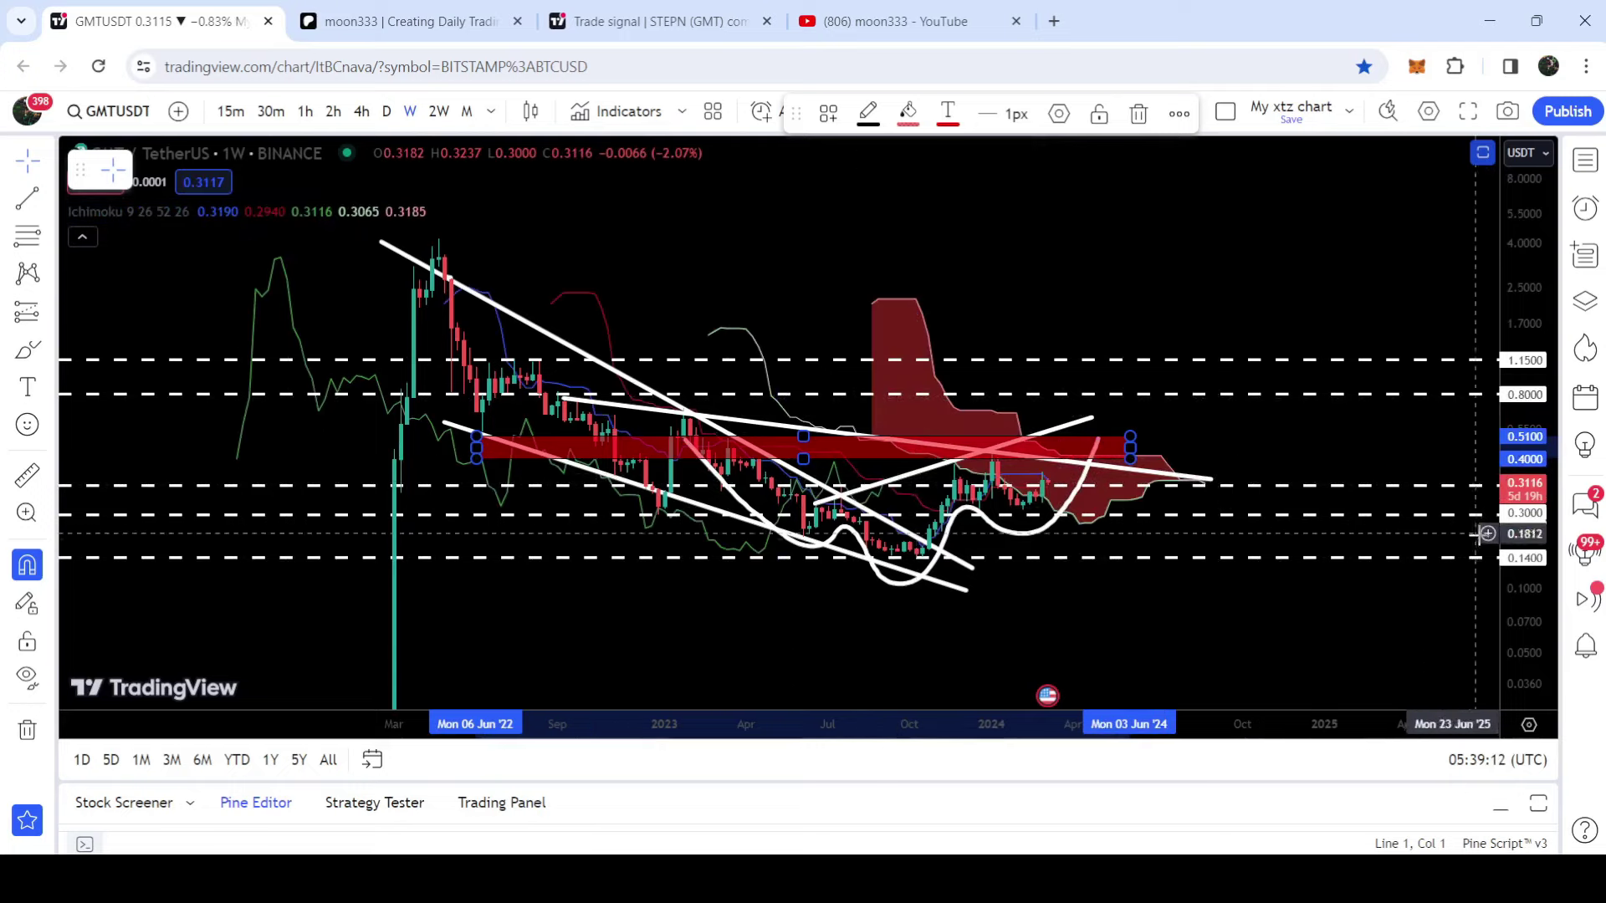
- Pan and compress the time axis out into 2026, zoom back in, then undo the last chart change
drag(815, 702, 580, 684)
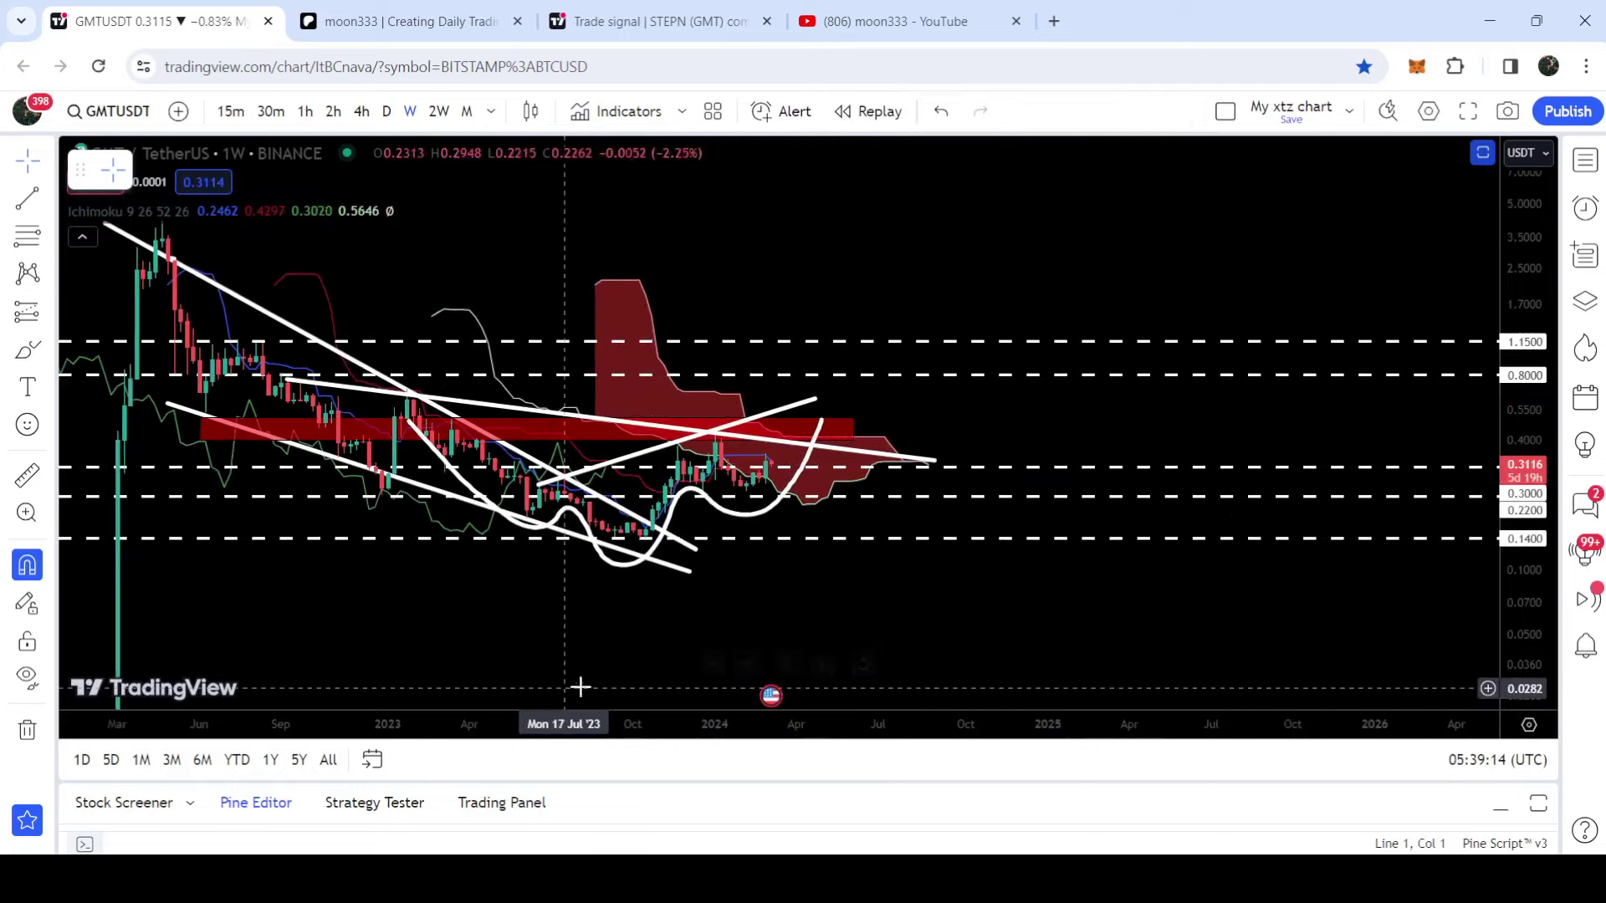
drag(853, 718, 609, 724)
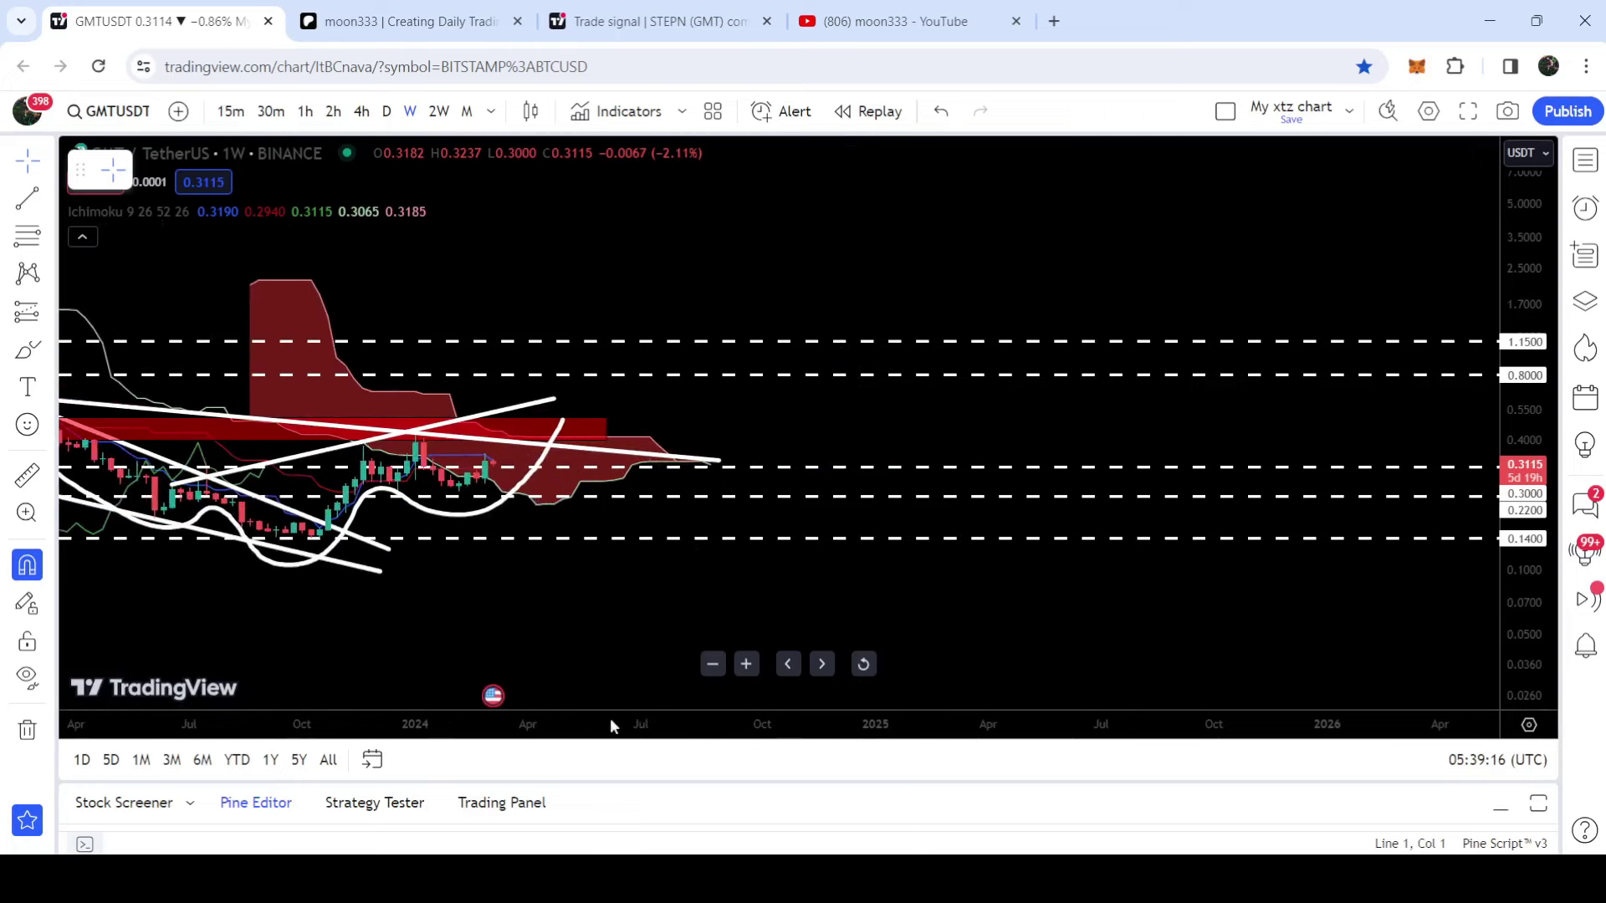
drag(618, 661, 918, 513)
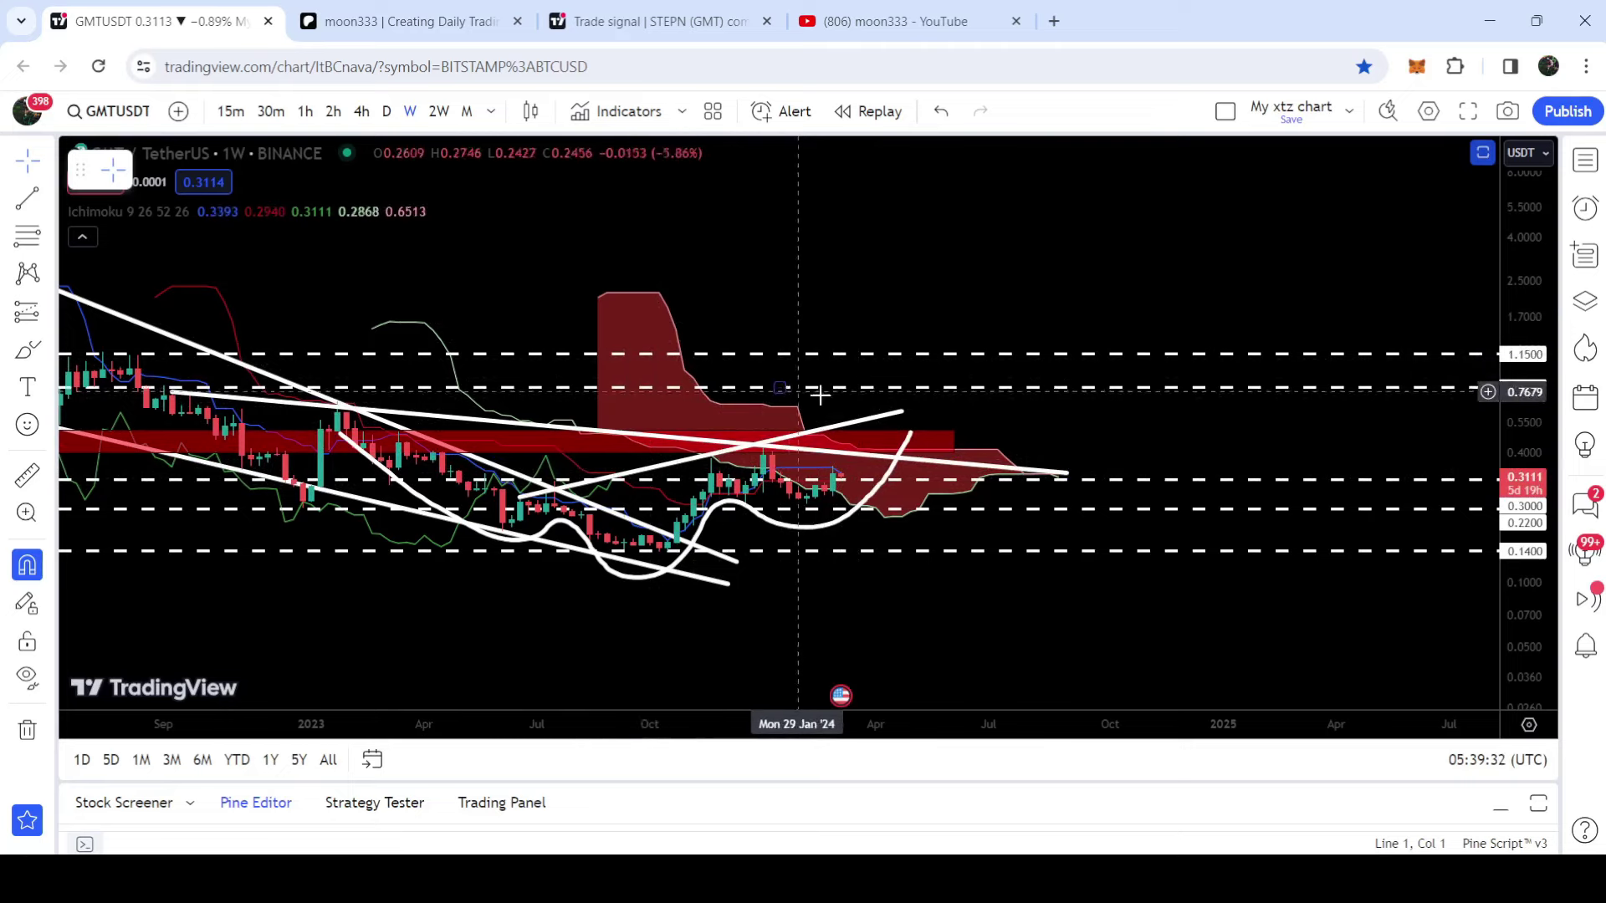
key(ctrl+z)
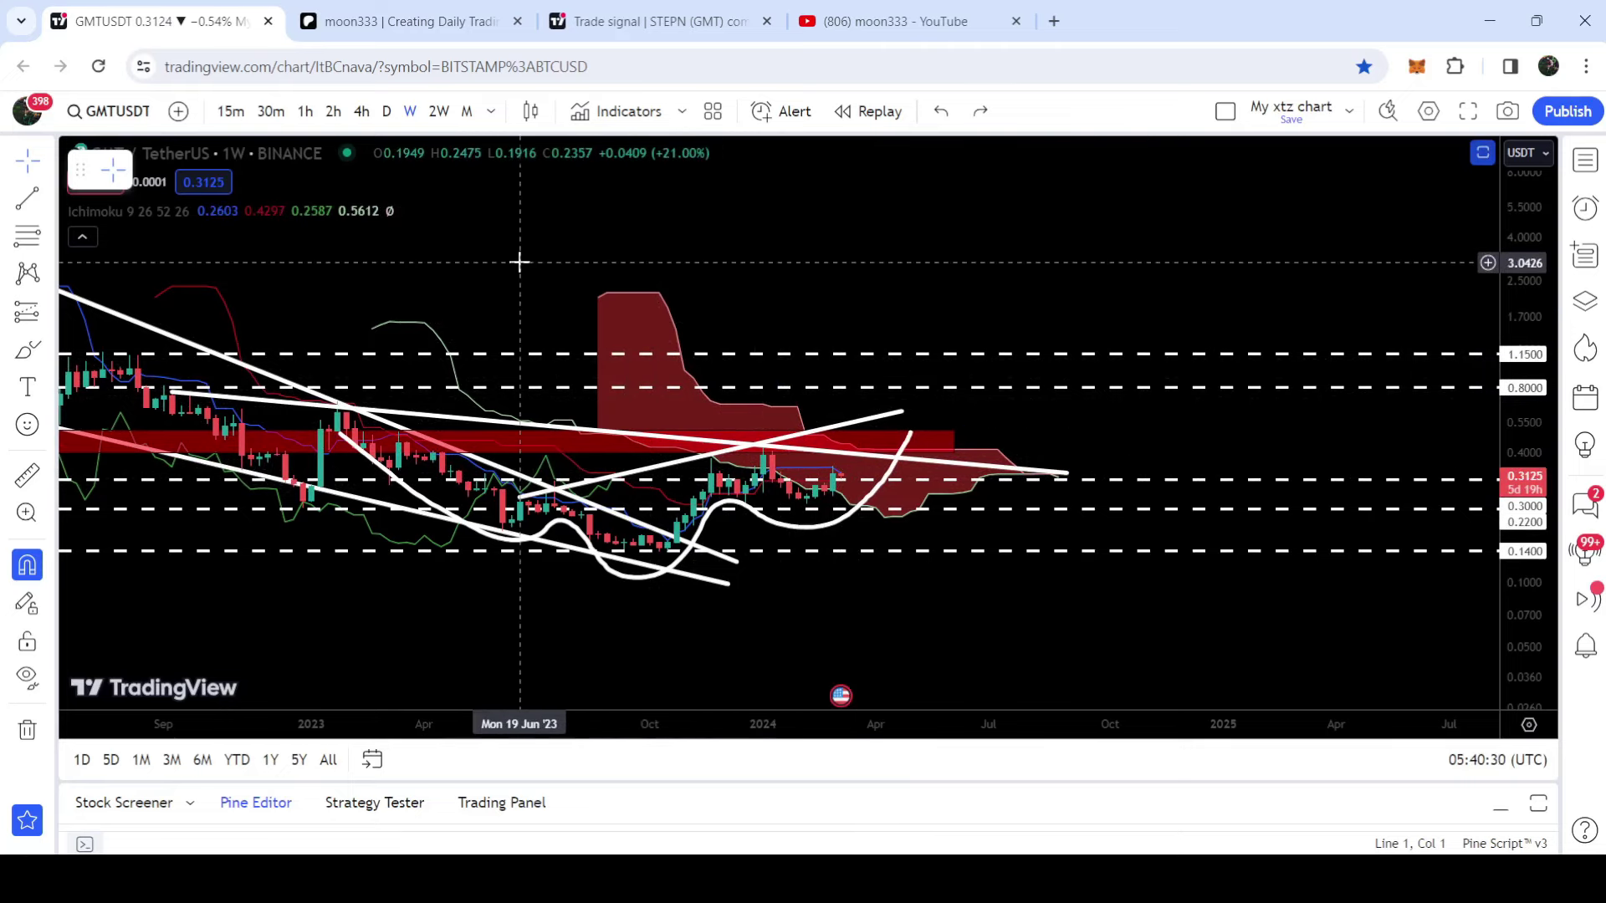
- Reframe the GMT/USDT chart with an auto-fitted price scale and select the Trend Line tool
drag(493, 251, 706, 301)
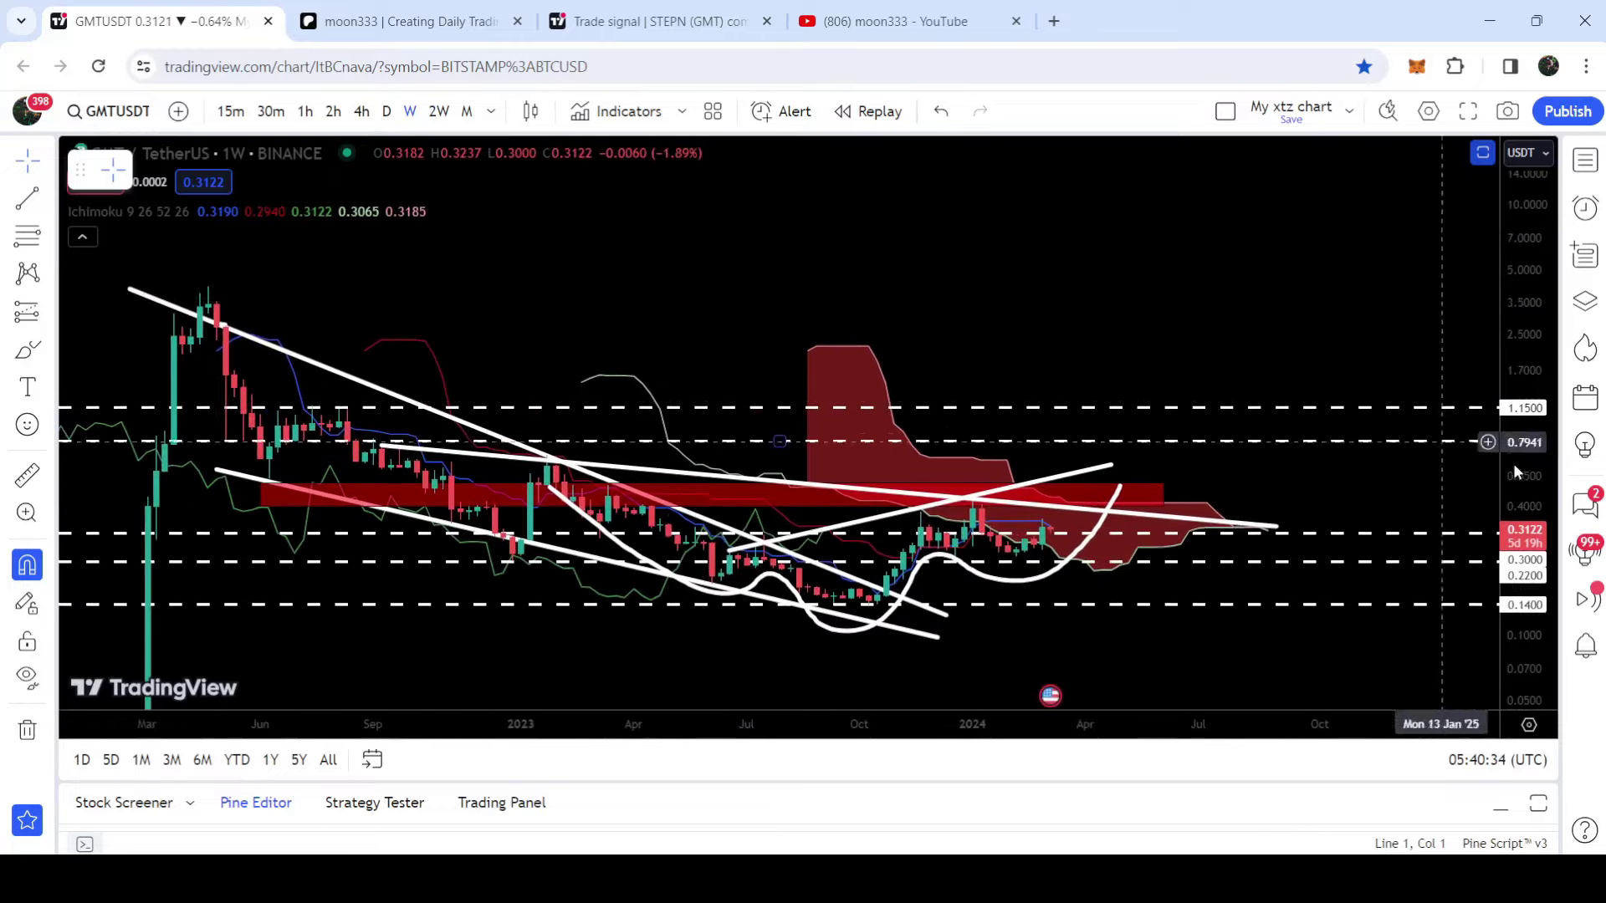
double_click(1524, 444)
drag(954, 313, 893, 272)
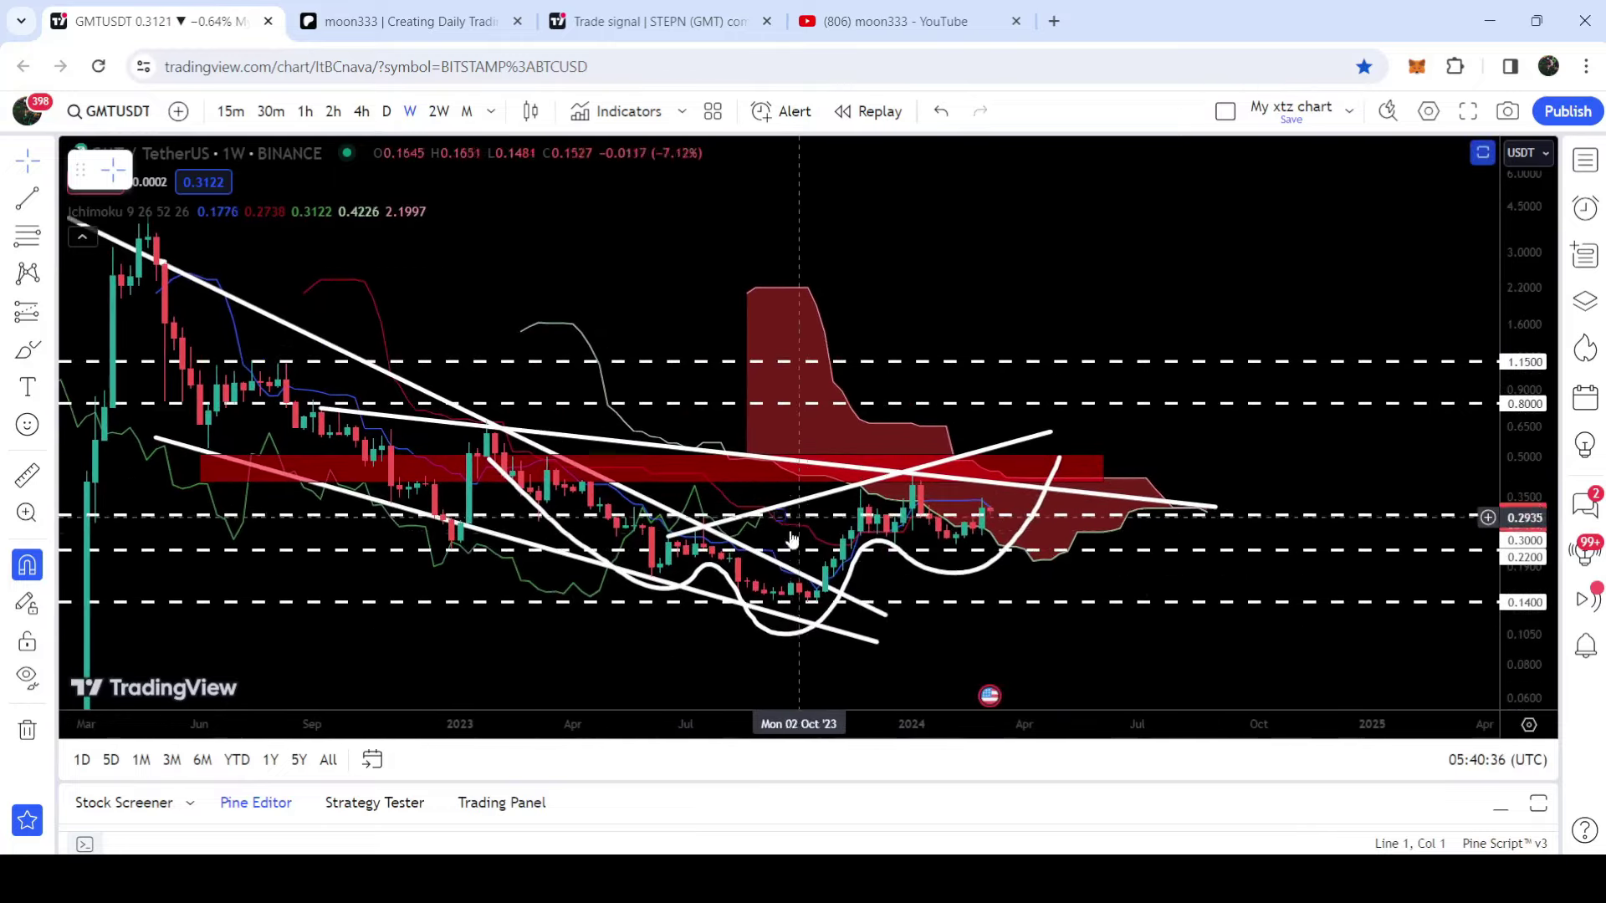
click(27, 198)
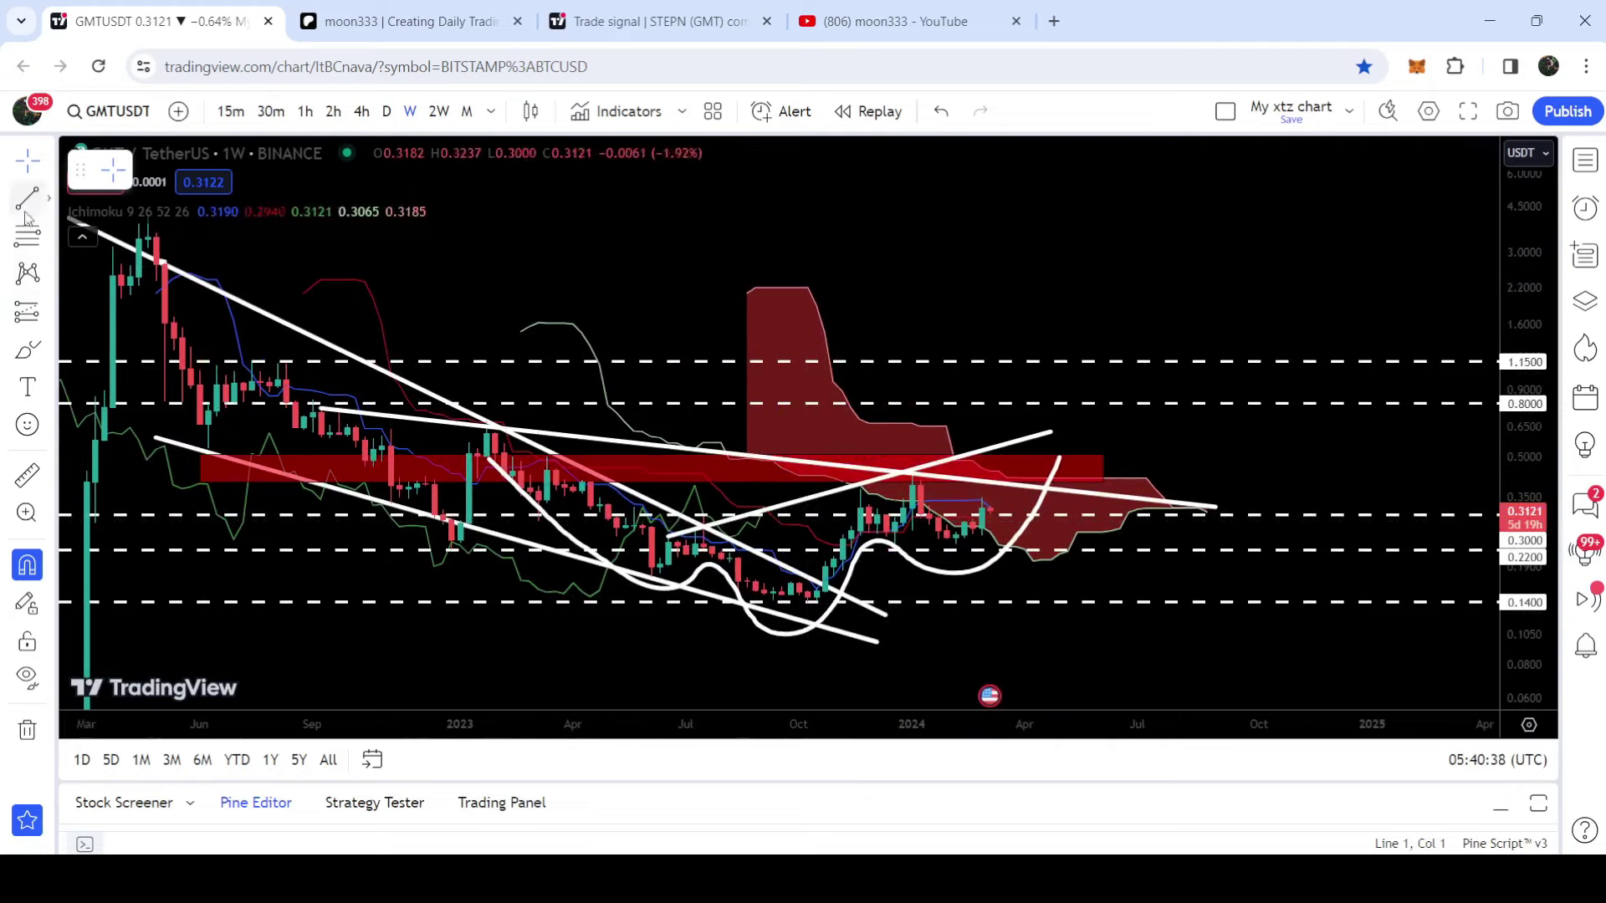
- Draw a vertical line and move it to Mon 04 Mar '24, spanning about 0.56 to 1.35 above the red zone
click(818, 602)
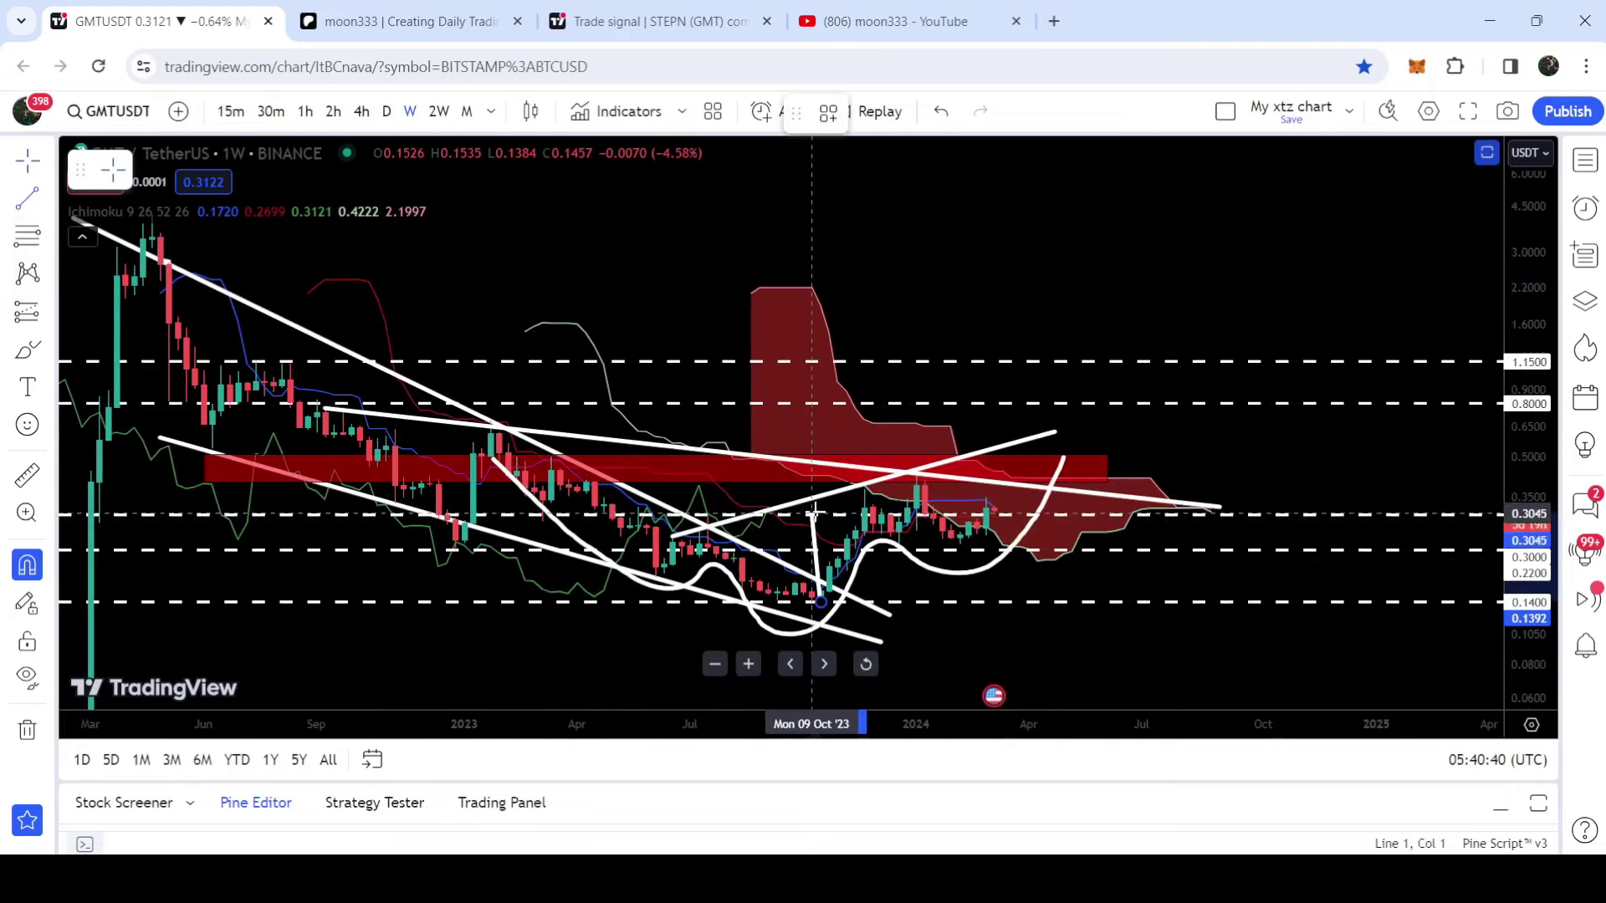
click(817, 502)
mouse_move(822, 536)
mouse_down()
mouse_move(885, 392)
mouse_move(943, 349)
mouse_move(985, 342)
mouse_move(993, 363)
mouse_up()
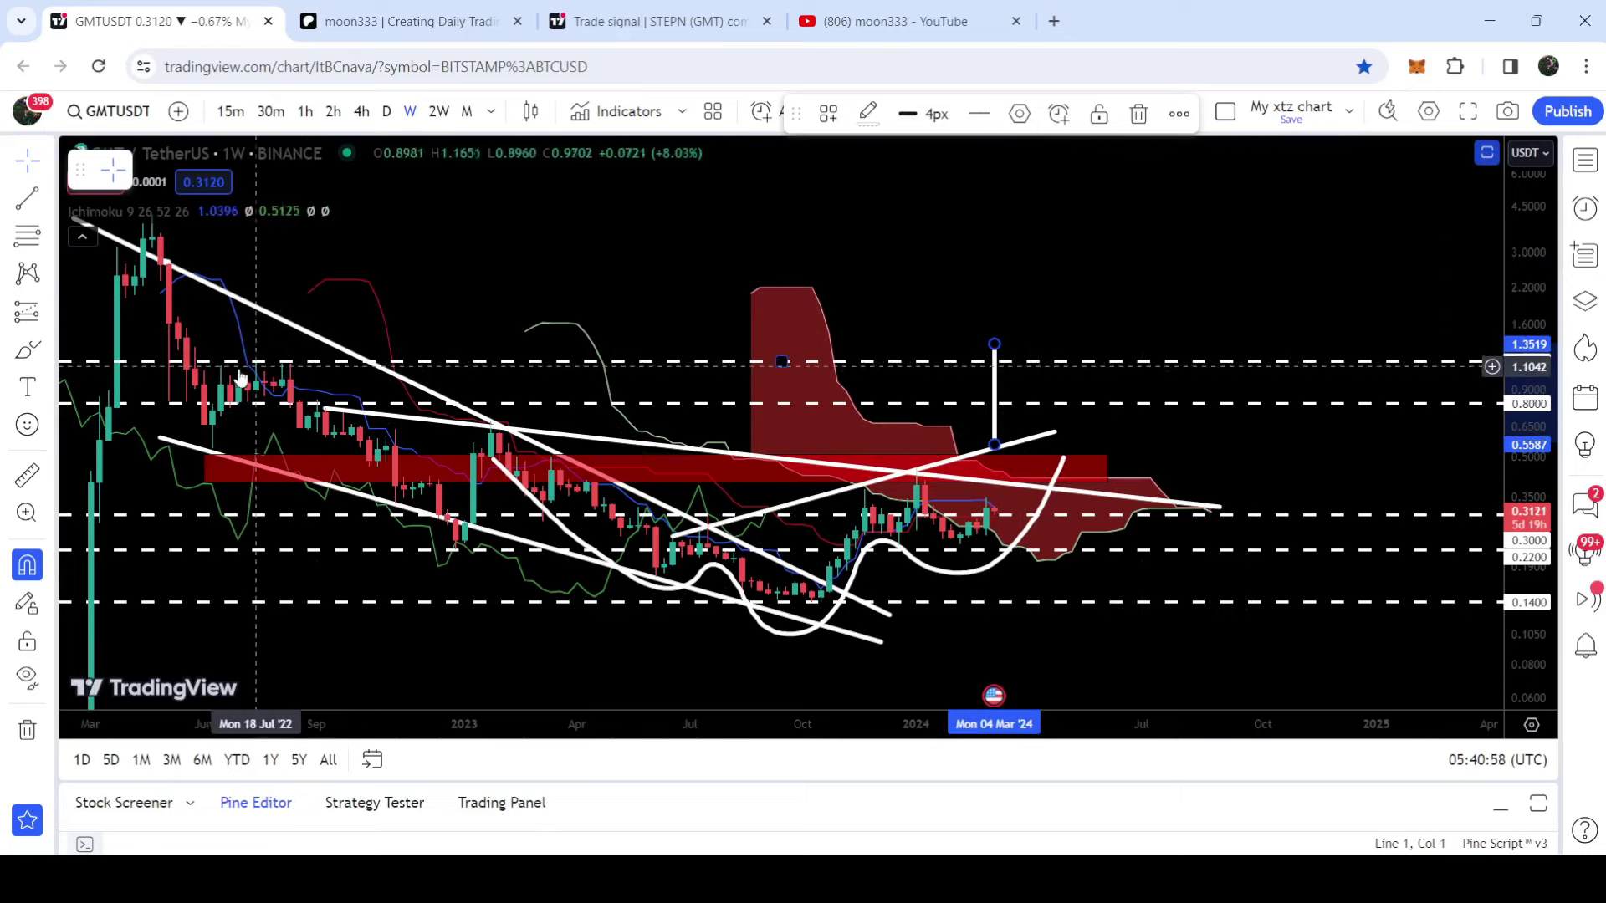
drag(580, 217, 684, 256)
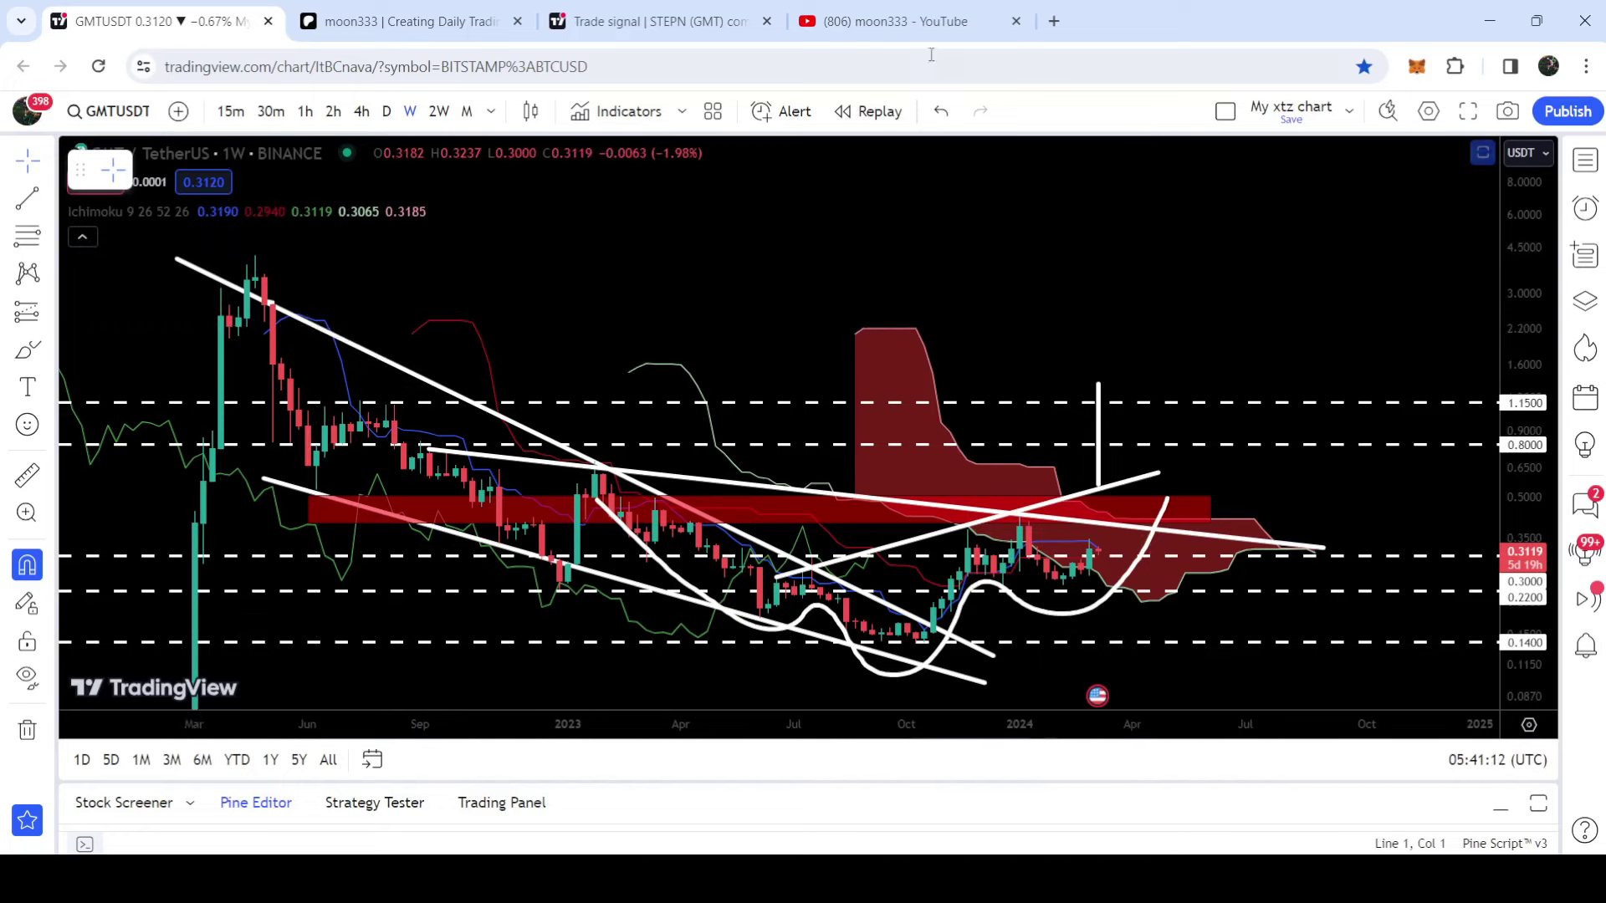
- Scroll the YouTube members-only feed down to the Alchemy Pay and Algorand videos
click(917, 9)
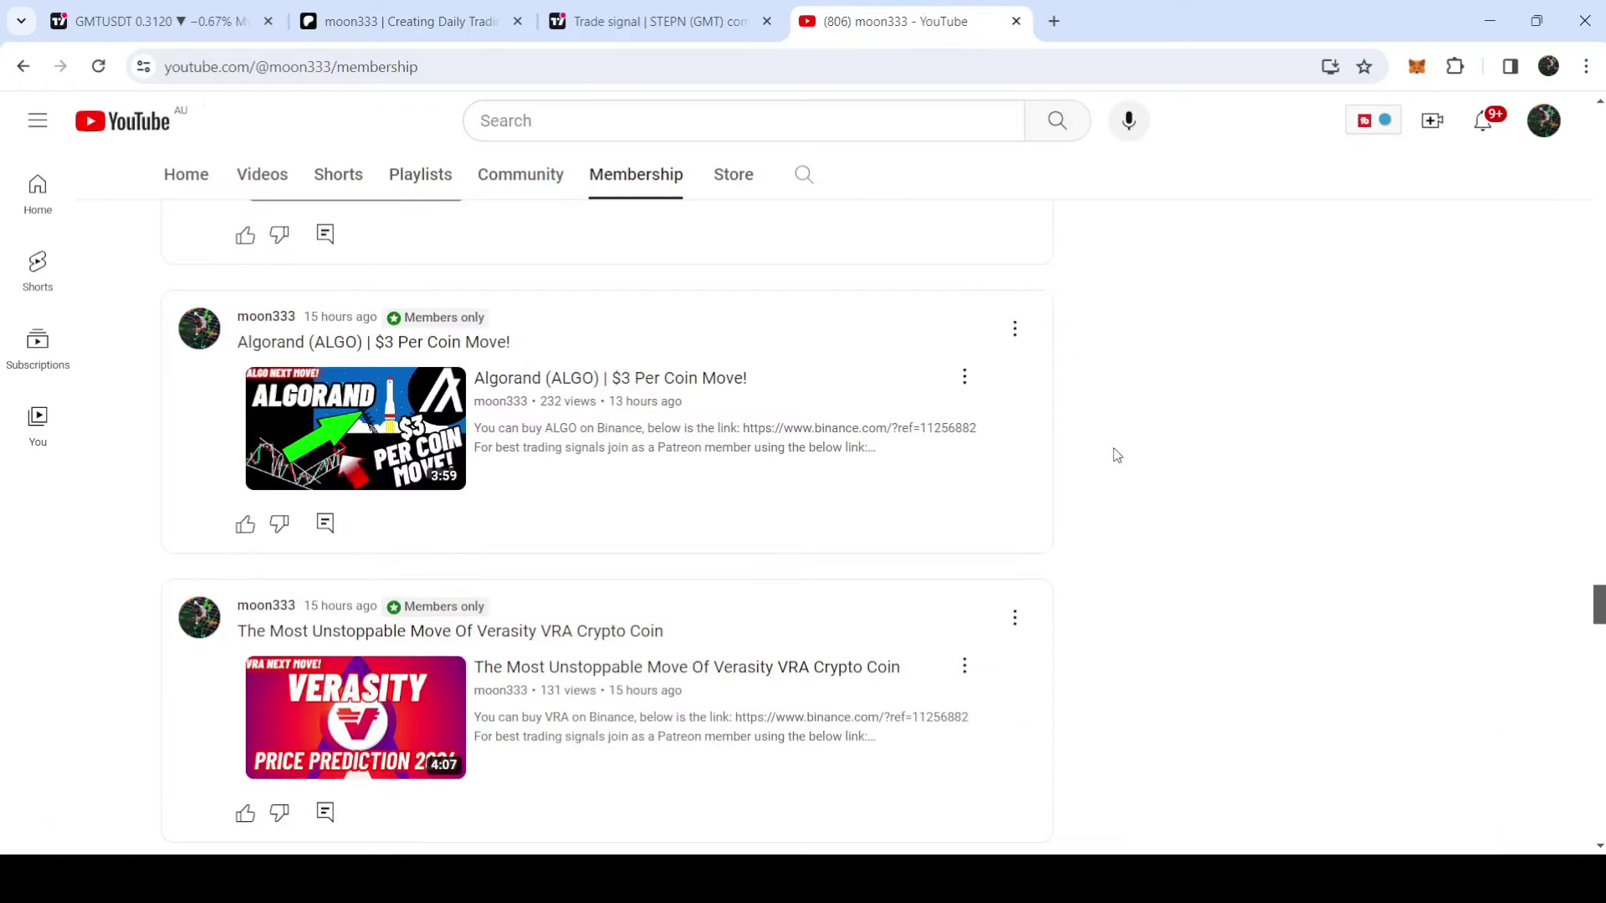
scroll(1200, 459, down, 10)
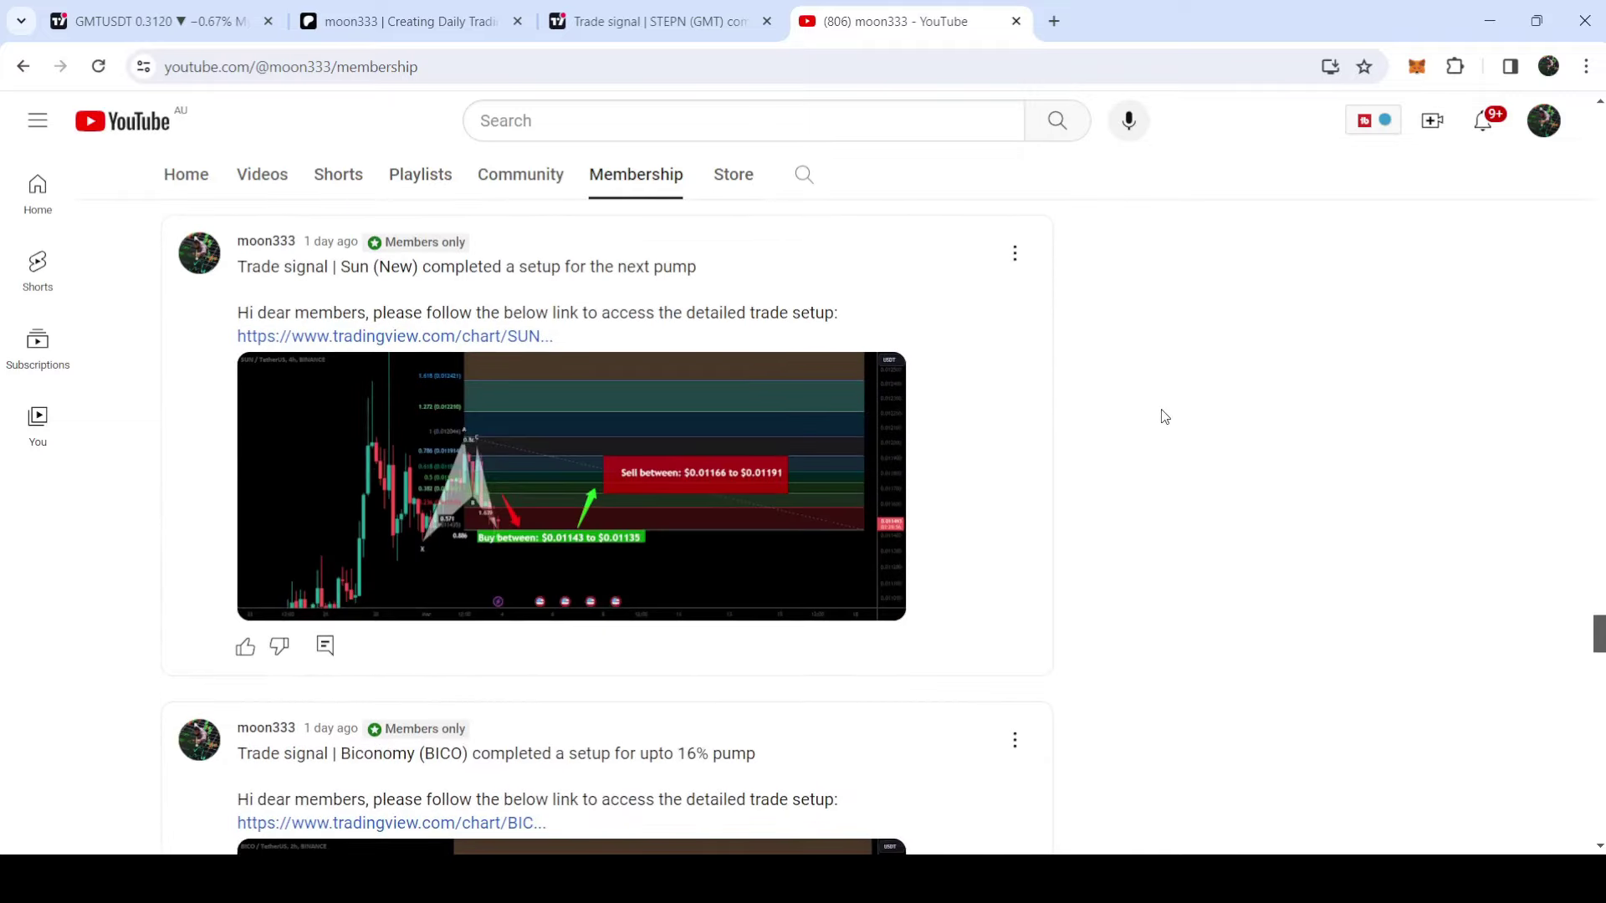
scroll(1165, 416, down, 4)
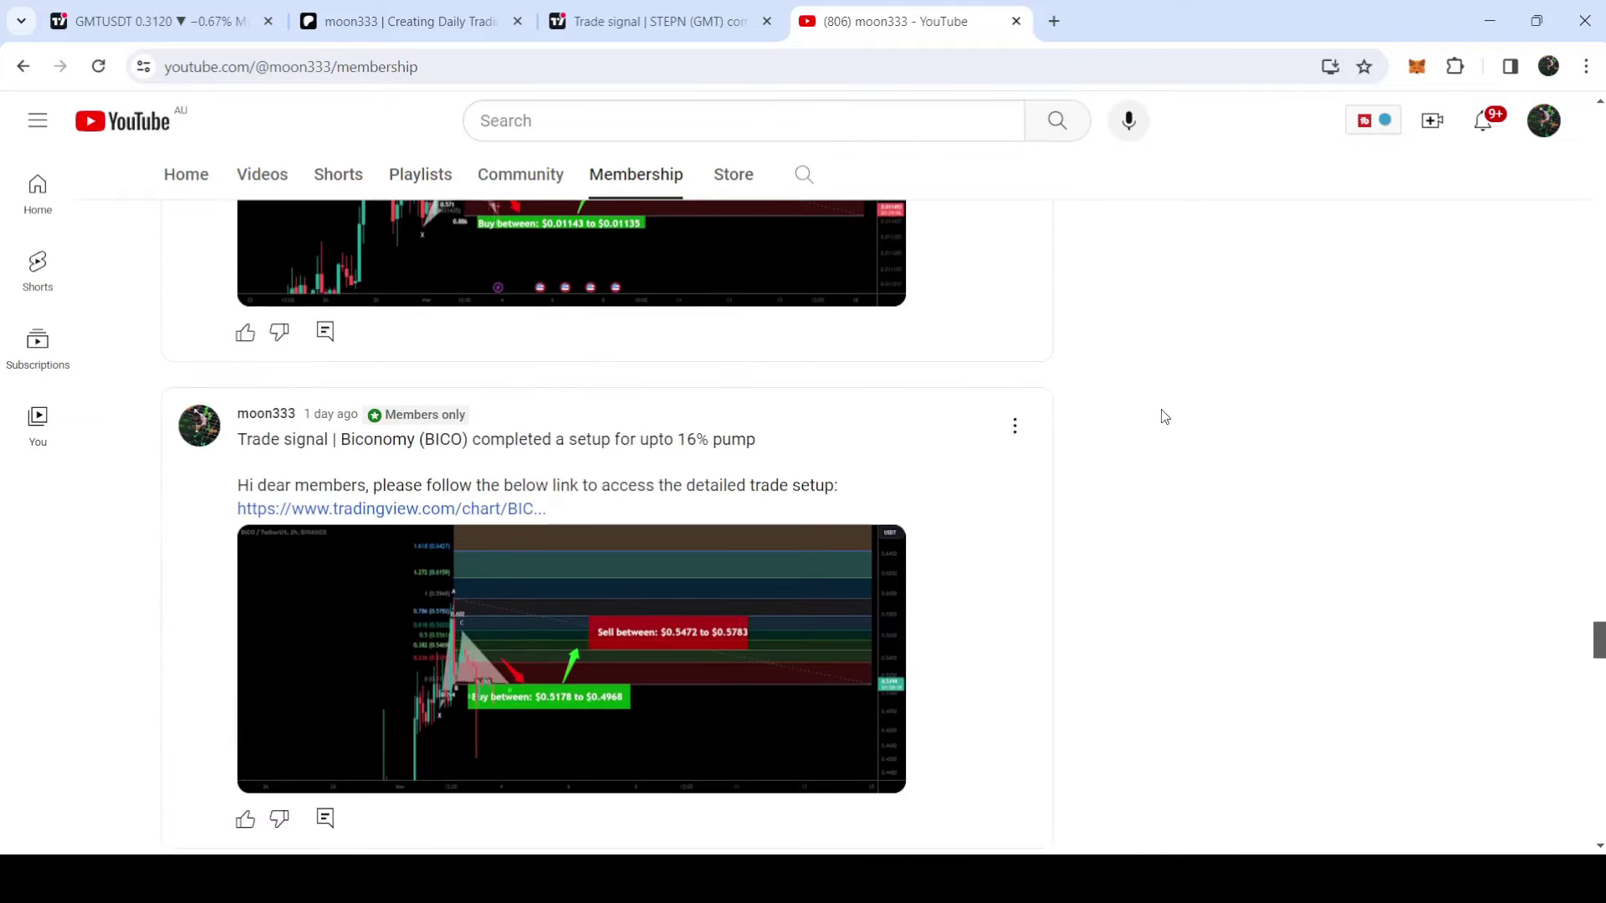
scroll(1165, 416, down, 5)
scroll(1165, 417, down, 3)
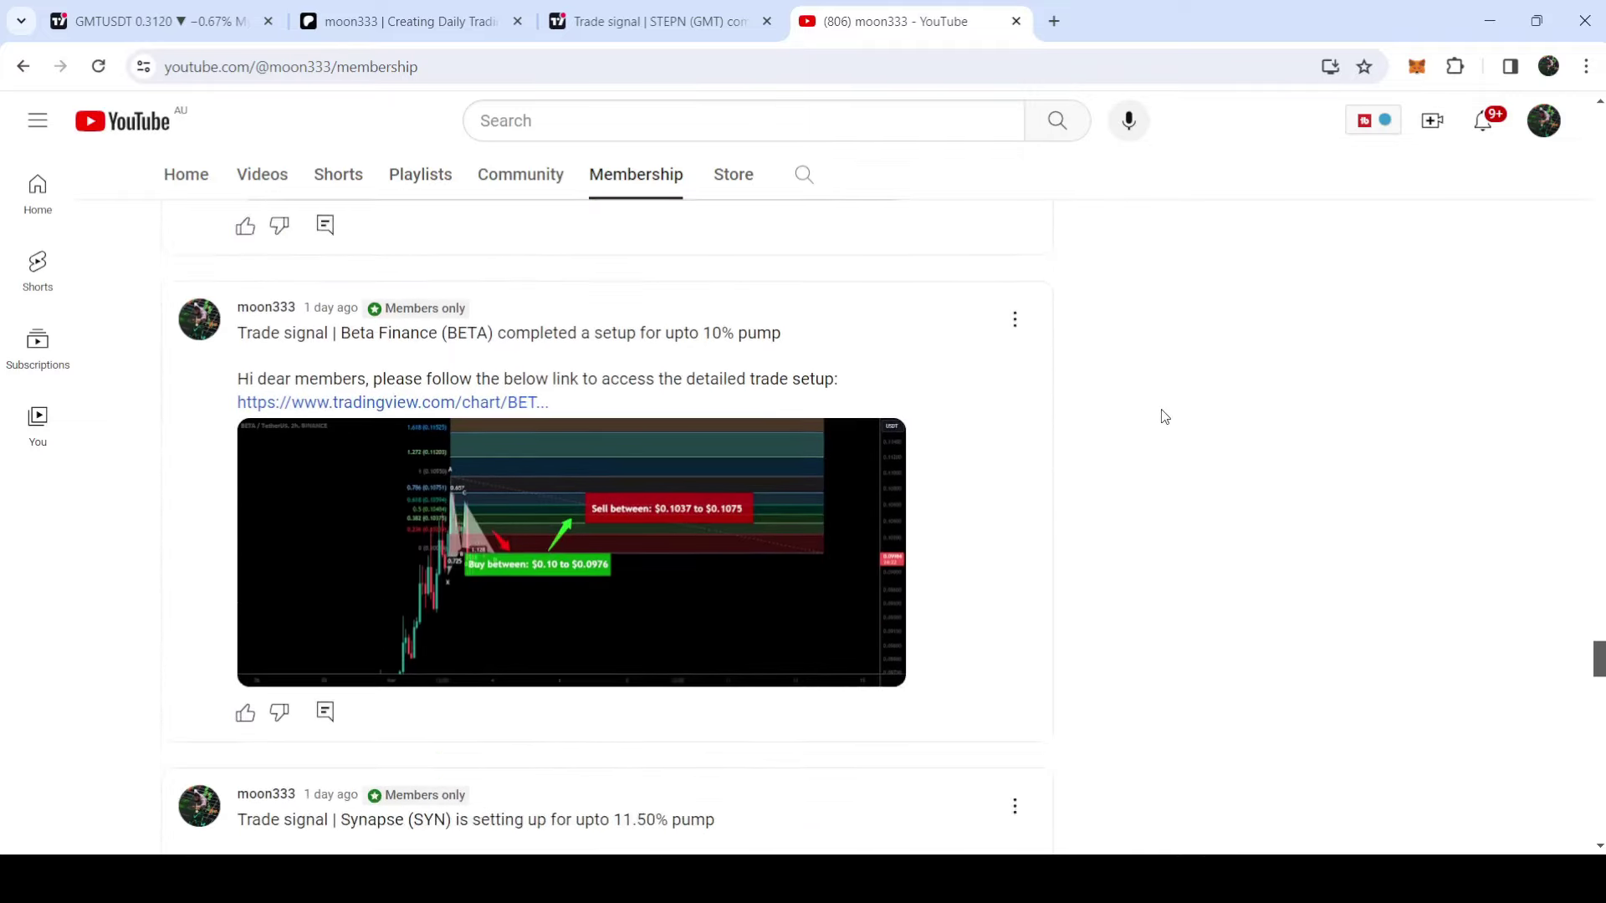
scroll(1165, 416, down, 6)
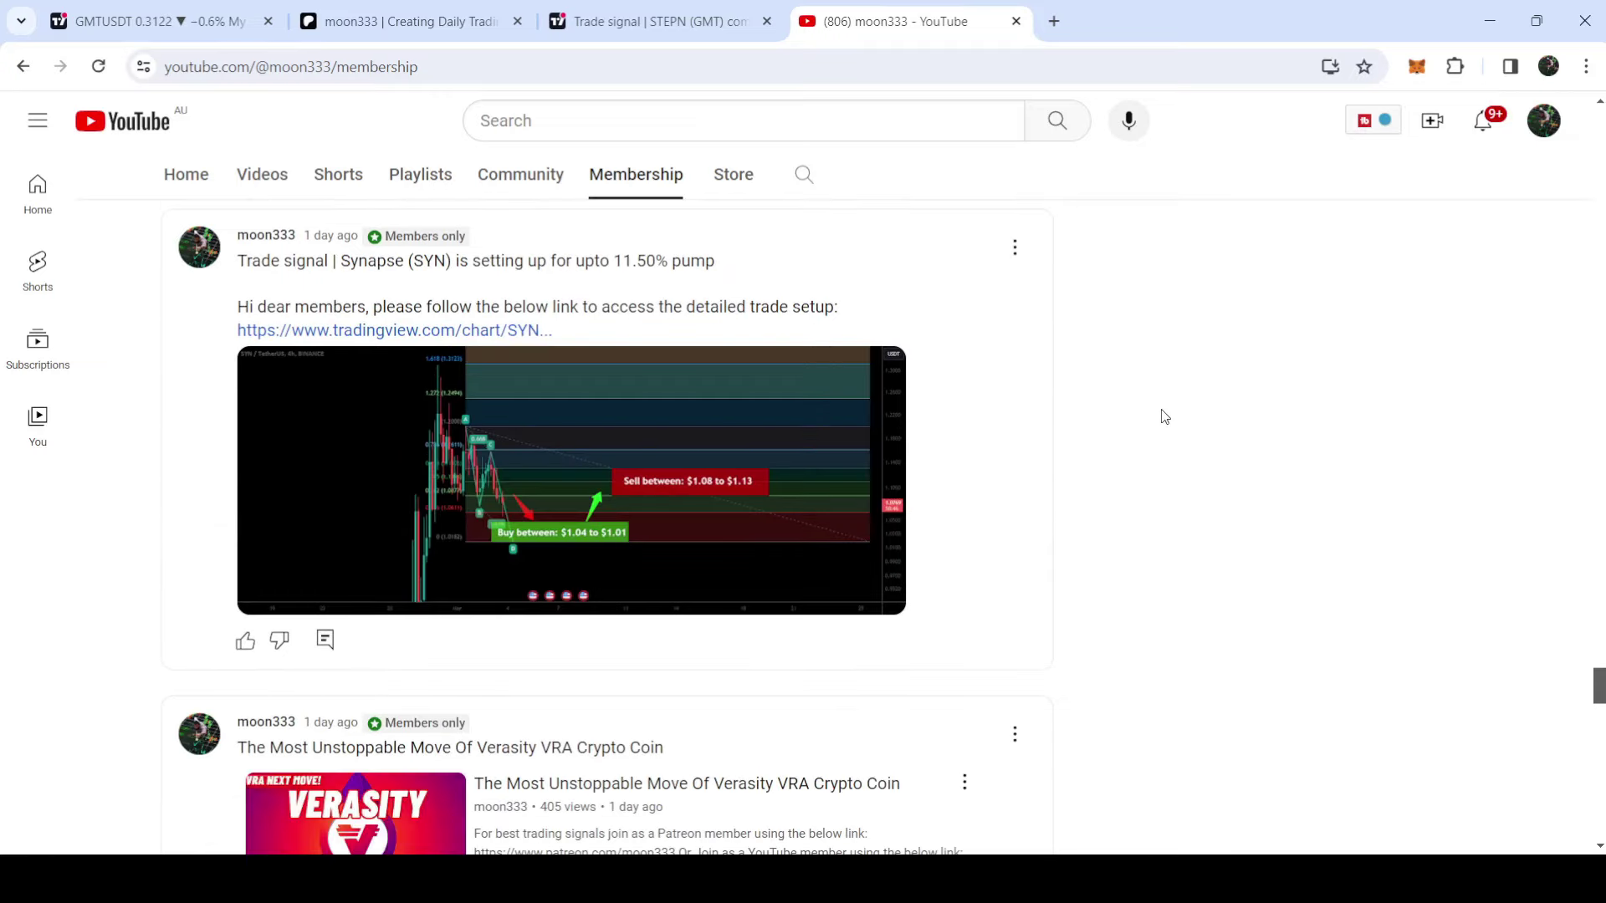
scroll(1165, 416, down, 14)
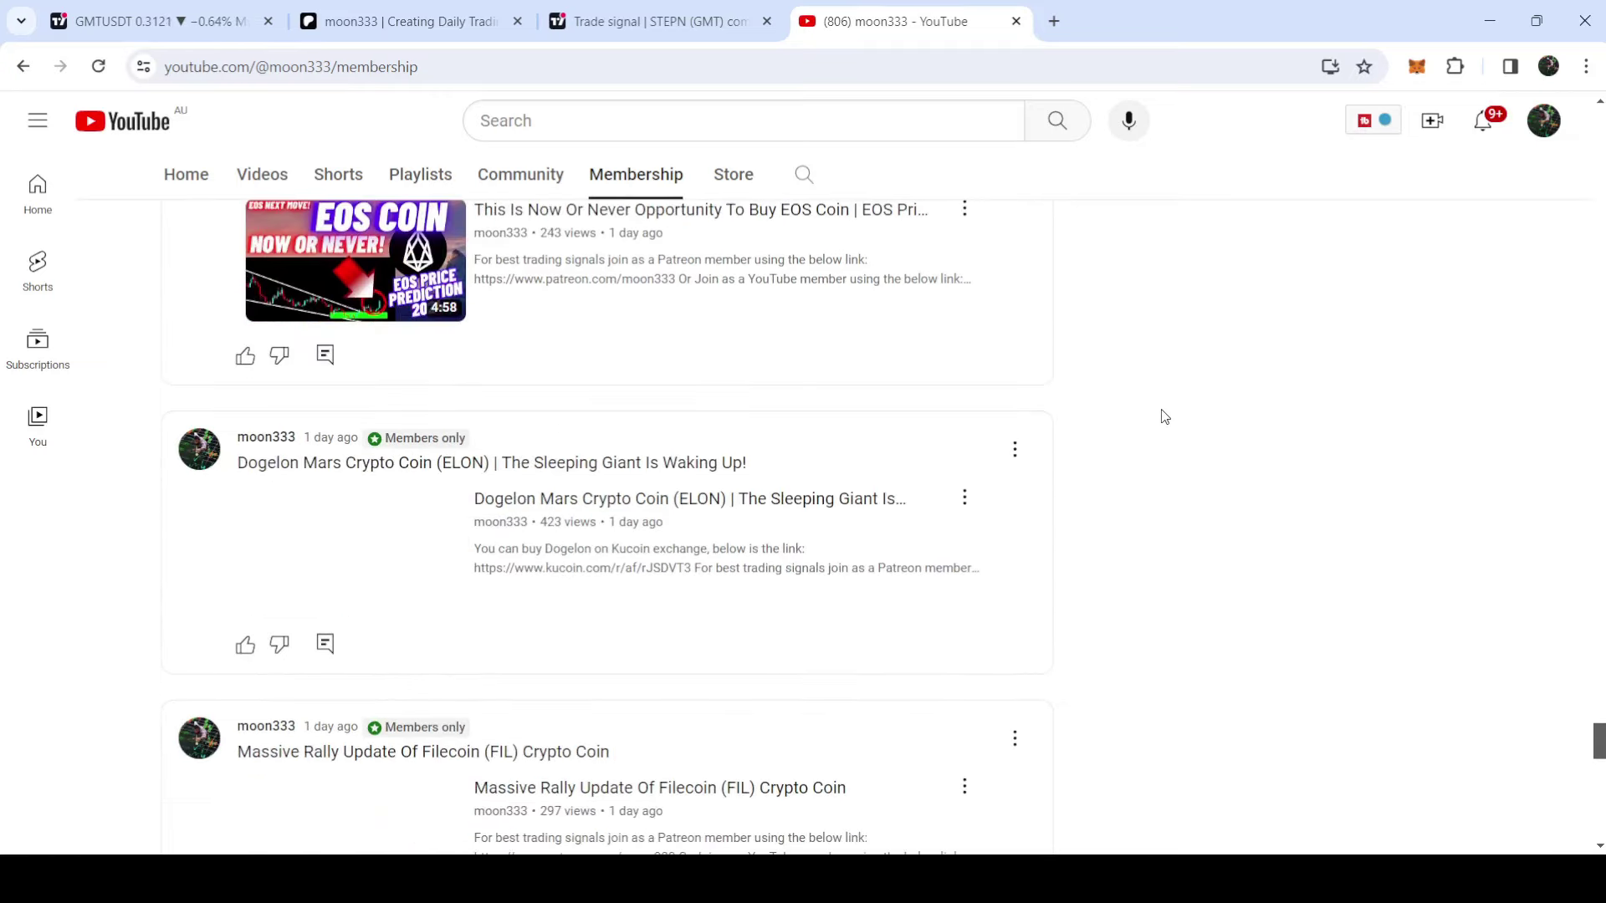
scroll(1165, 416, down, 20)
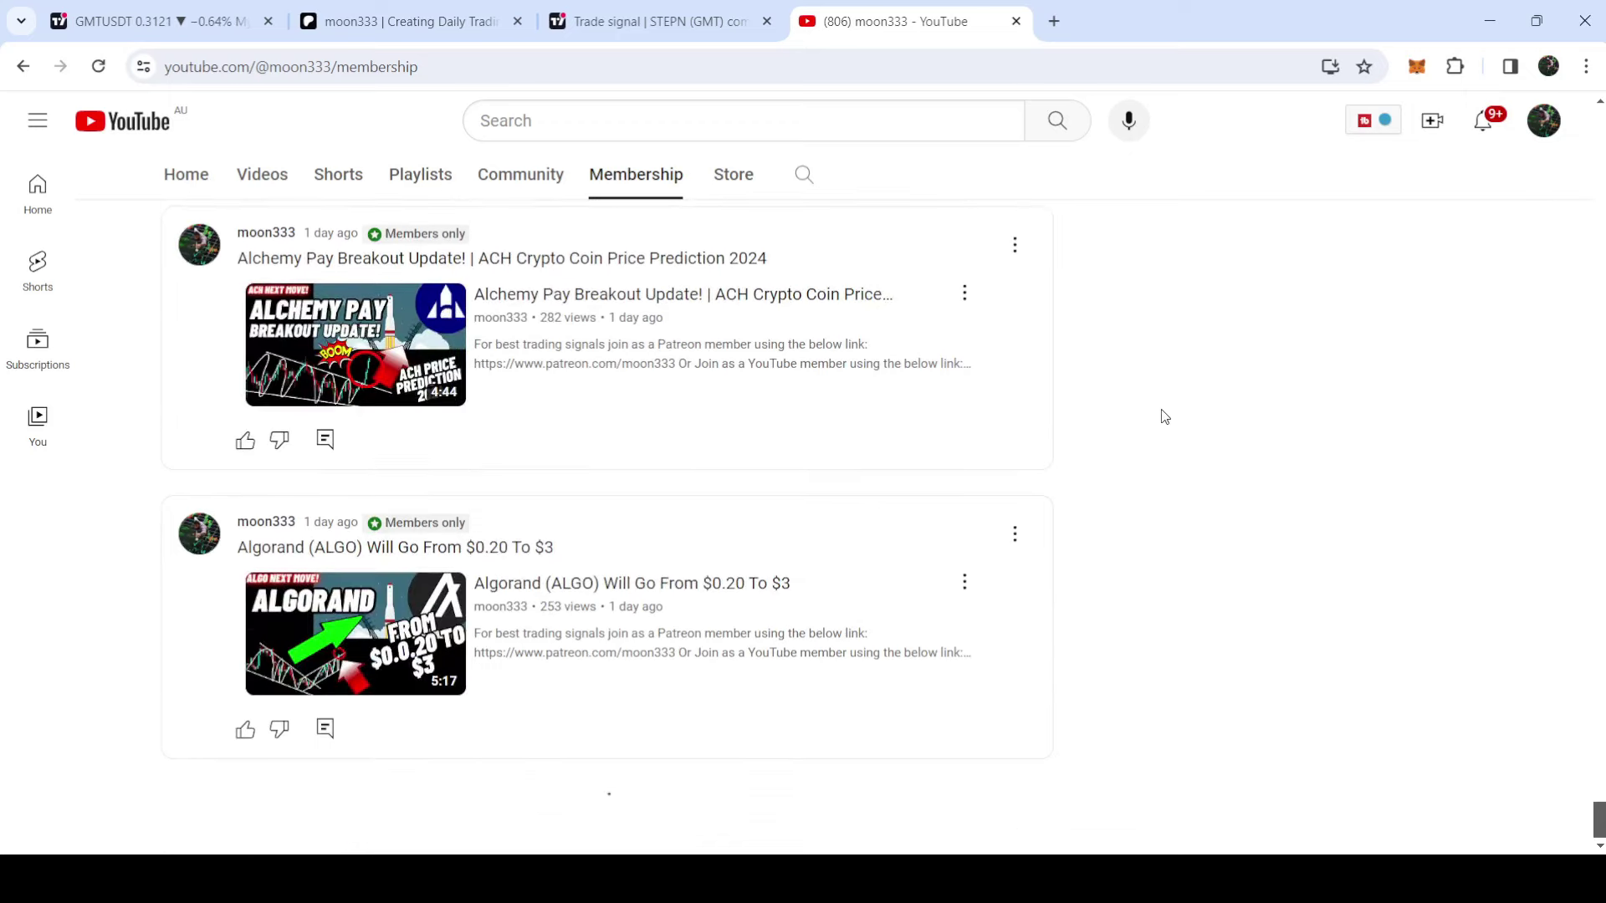